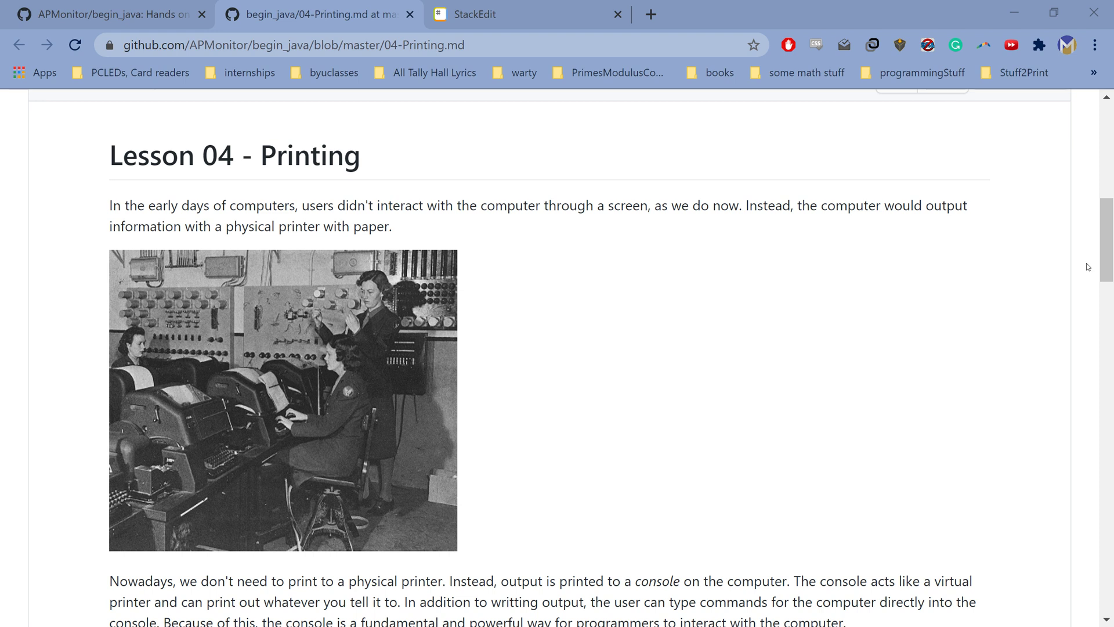
{"action": "left_click_drag", "start_coordinate": [1107, 267], "coordinate": [1109, 272]}
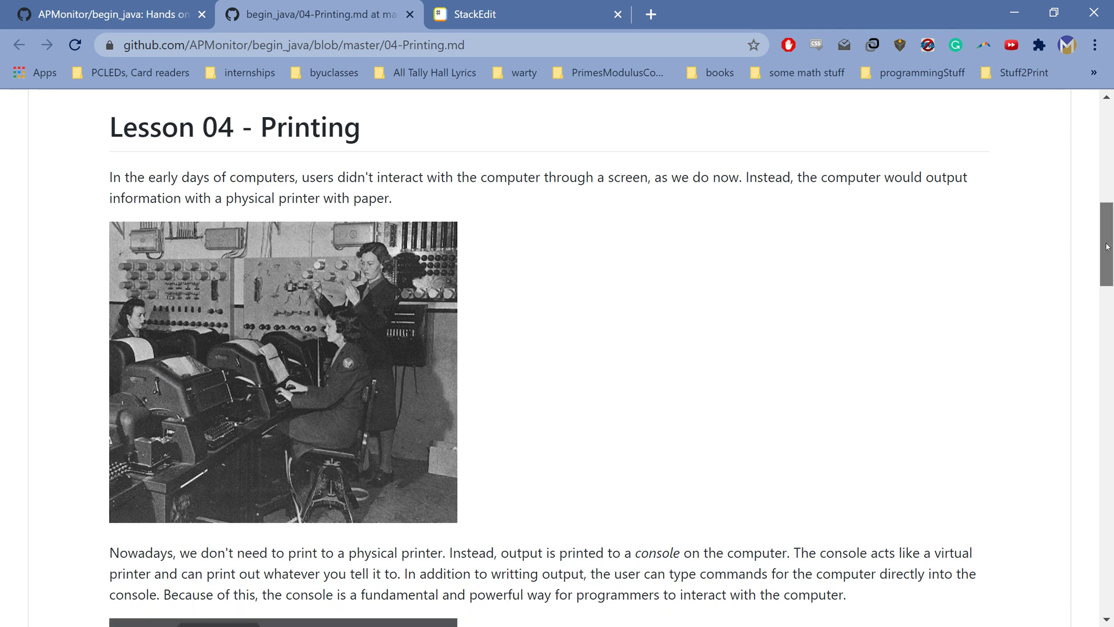
{"action": "left_click_drag", "start_coordinate": [1106, 248], "coordinate": [1108, 263]}
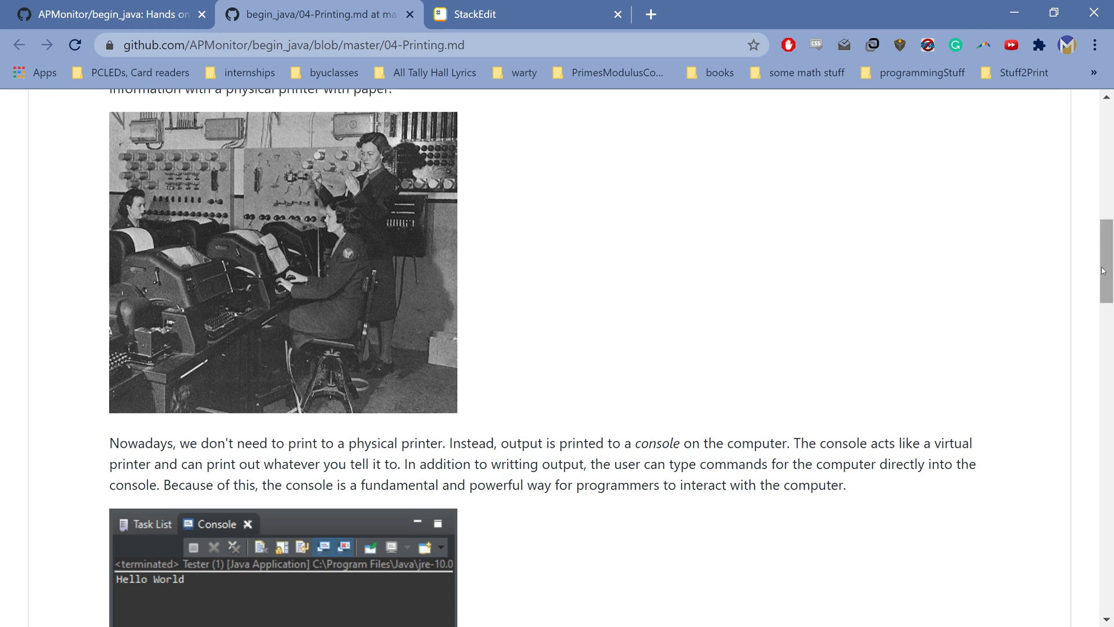
{"action": "left_click_drag", "start_coordinate": [1101, 271], "coordinate": [1107, 296]}
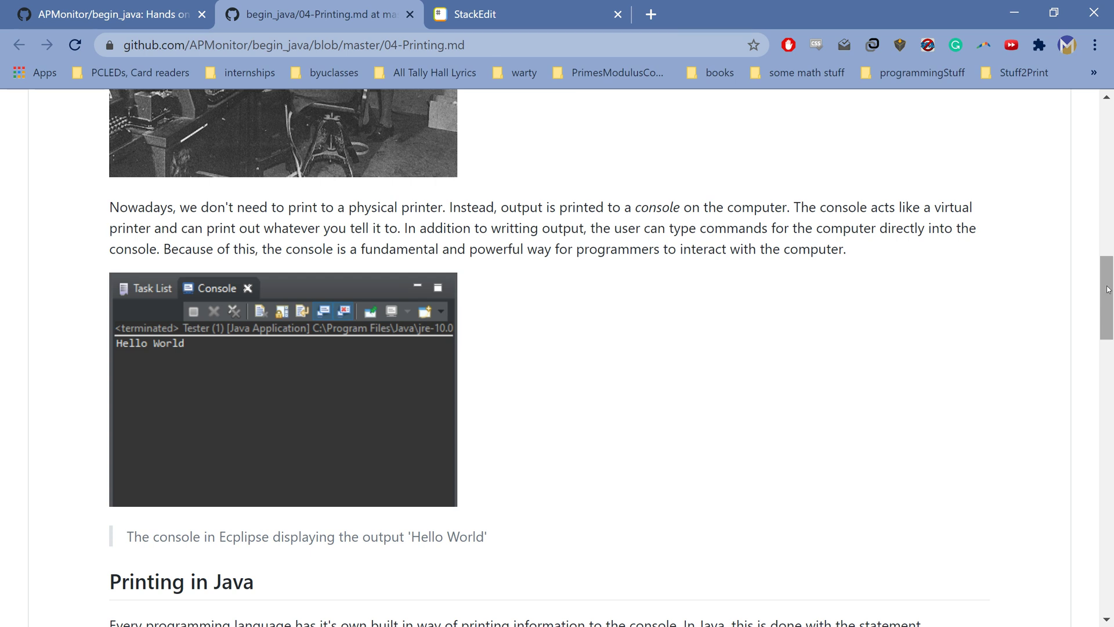
{"action": "left_click_drag", "start_coordinate": [1108, 289], "coordinate": [1106, 355]}
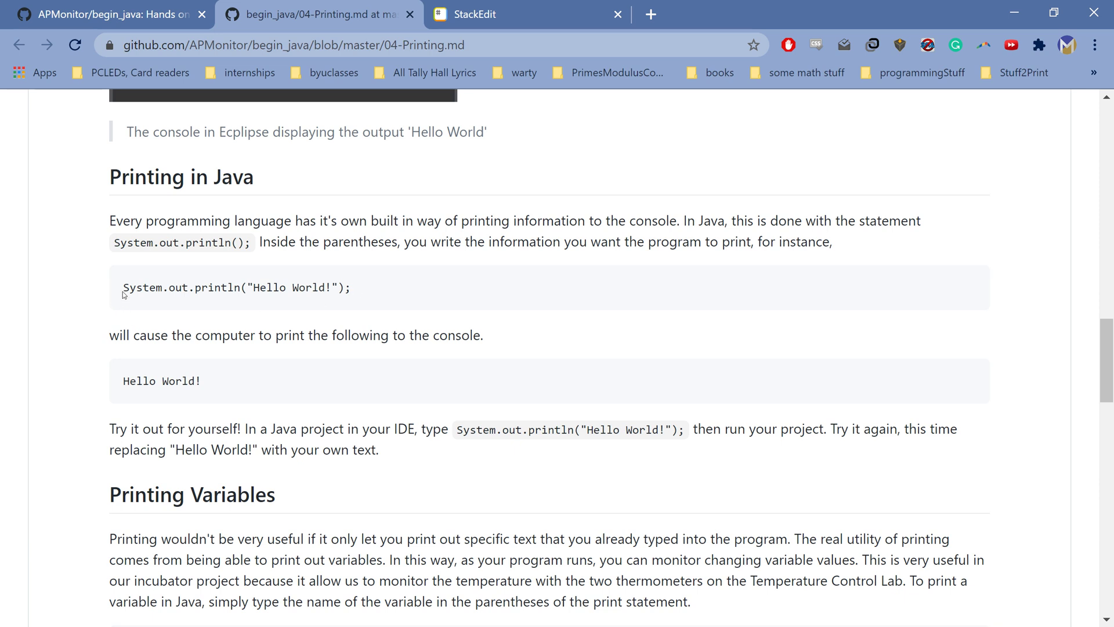
Select the System.out.println("Hello World!"); statement in the Printing in Java section and copy it
{"action": "left_click_drag", "start_coordinate": [123, 294], "coordinate": [255, 292]}
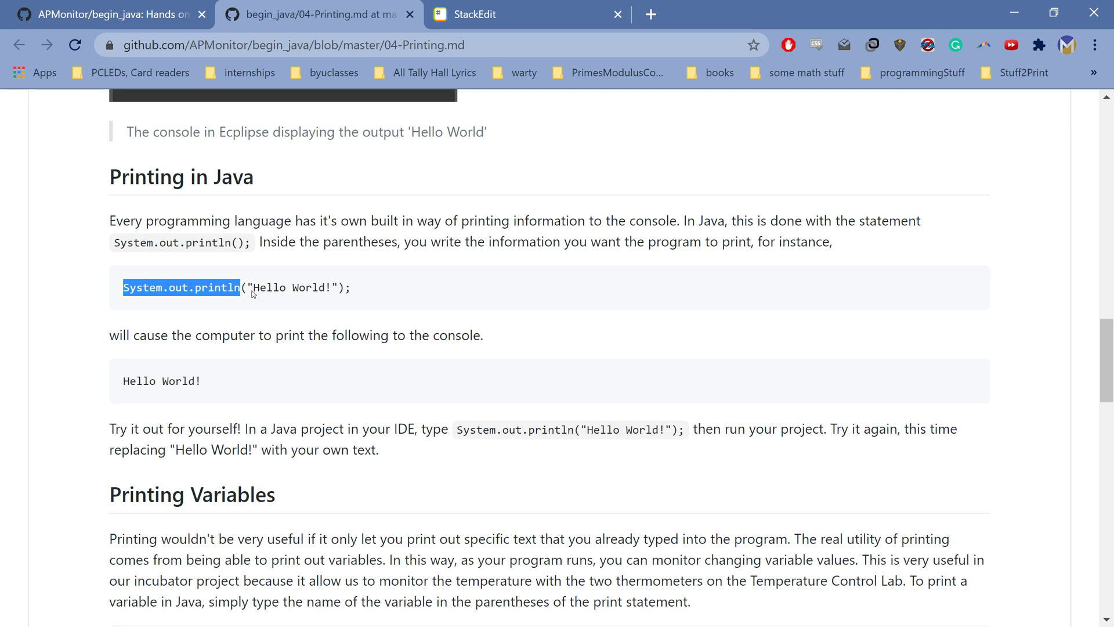
{"action": "left_click_drag", "start_coordinate": [361, 295], "coordinate": [120, 273]}
Replace main's old lines with the pasted Hello World print statement and run it
{"action": "key", "text": "alt+Tab"}
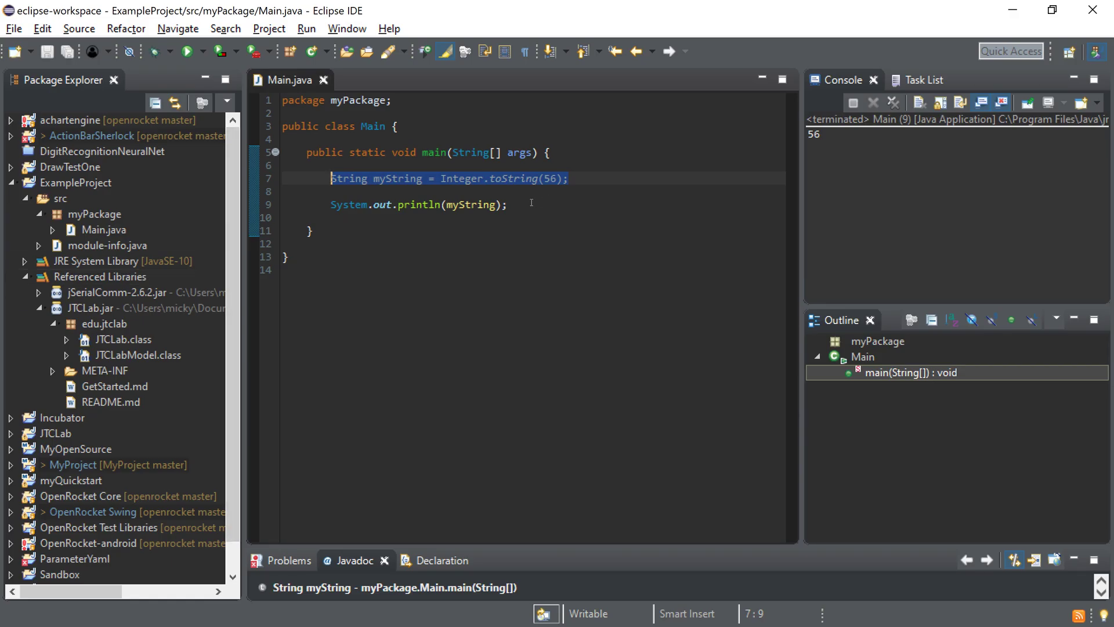
{"action": "key", "text": "shift+Down"}
{"action": "key", "text": "shift+Down"}
{"action": "key", "text": "Delete"}
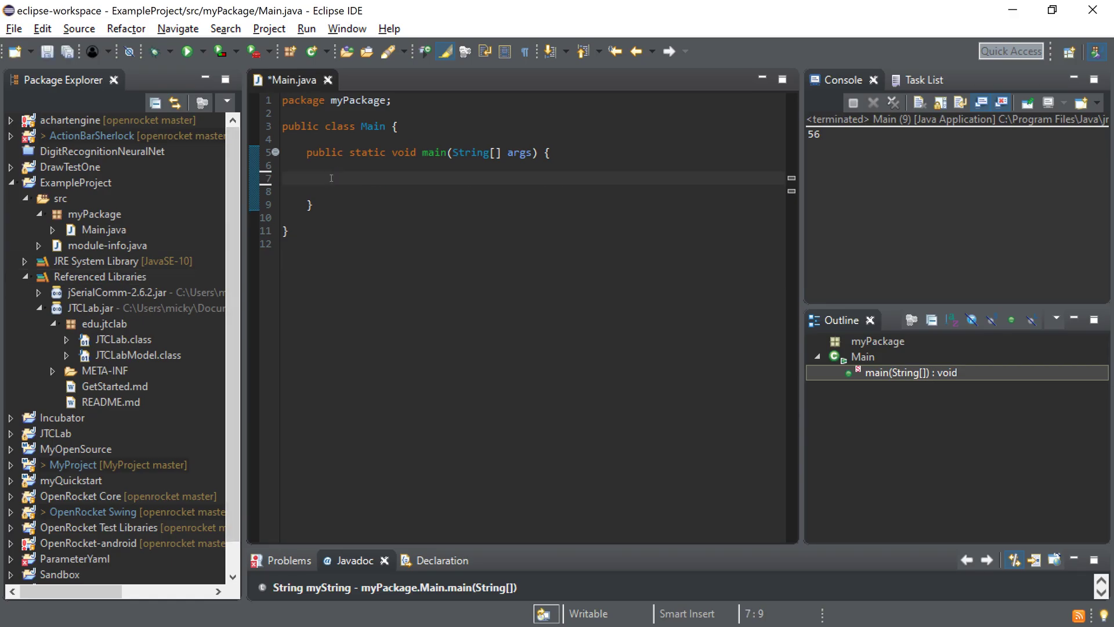
{"action": "type", "text": "System.out.println(\"Hello World!\");"}
{"action": "left_click", "coordinate": [187, 50]}
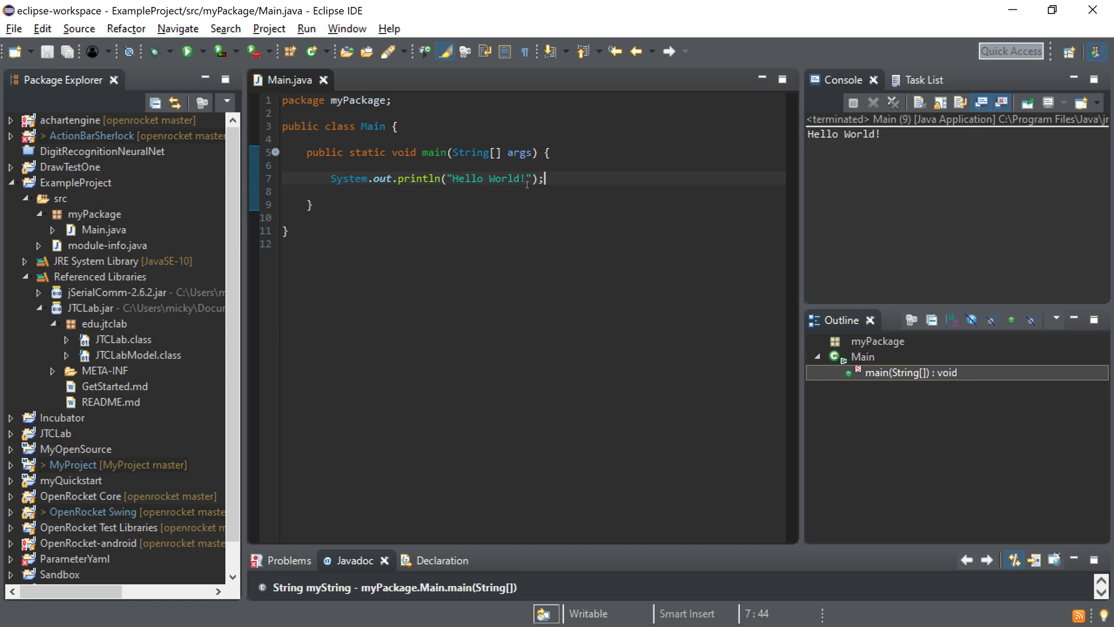
Change the printed text to "Good Morning!", save and rerun so the console shows it
{"action": "left_click_drag", "start_coordinate": [527, 178], "coordinate": [453, 184]}
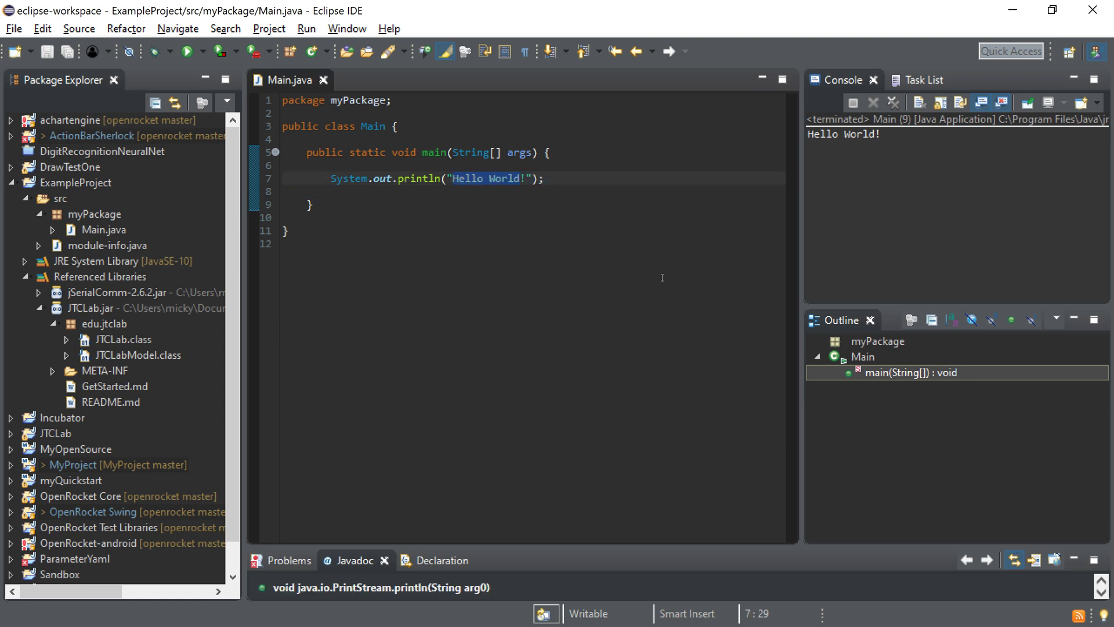
{"action": "type", "text": "Good Morning"}
{"action": "key", "text": "ctrl+s"}
{"action": "key", "text": "ctrl+F11"}
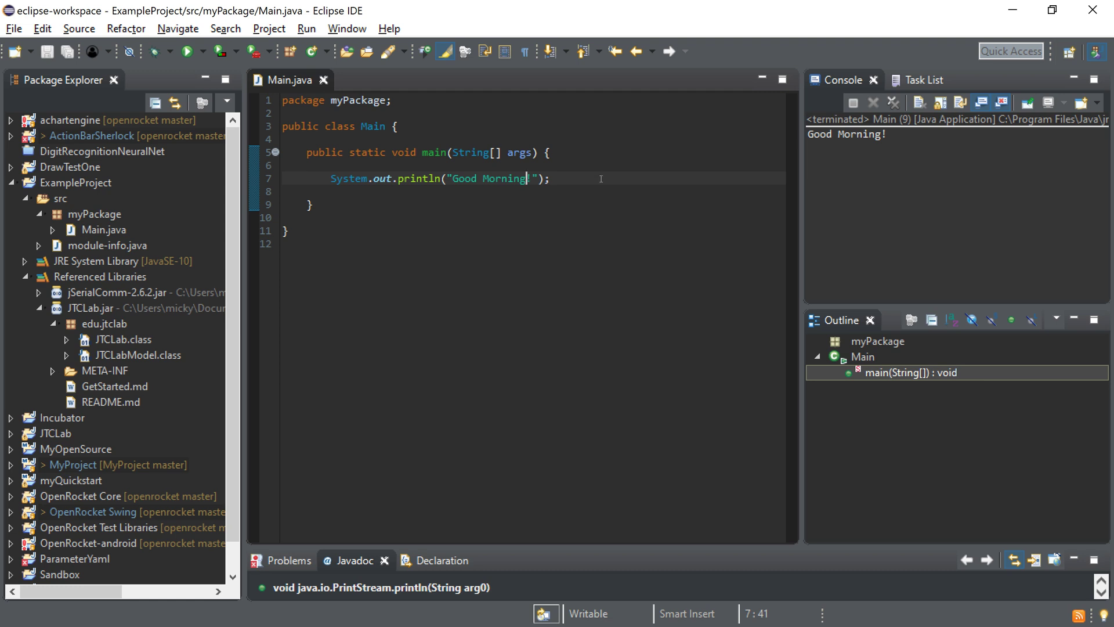
{"action": "key", "text": "alt"}
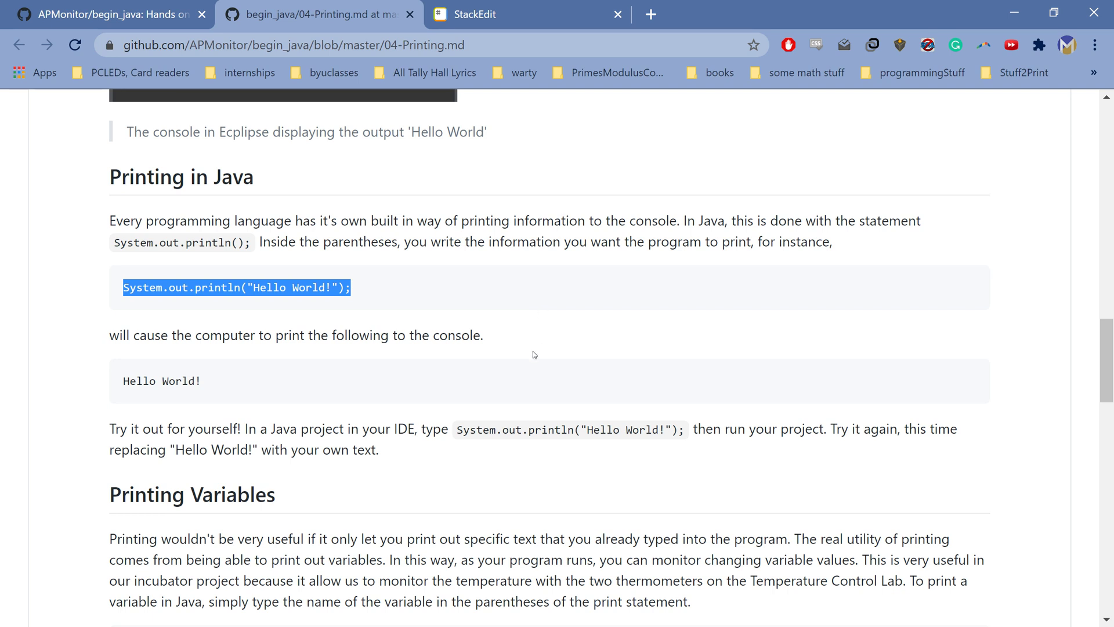
{"action": "scroll", "coordinate": [501, 376], "scroll_direction": "down", "scroll_amount": 3}
{"action": "scroll", "coordinate": [466, 377], "scroll_direction": "down", "scroll_amount": 1}
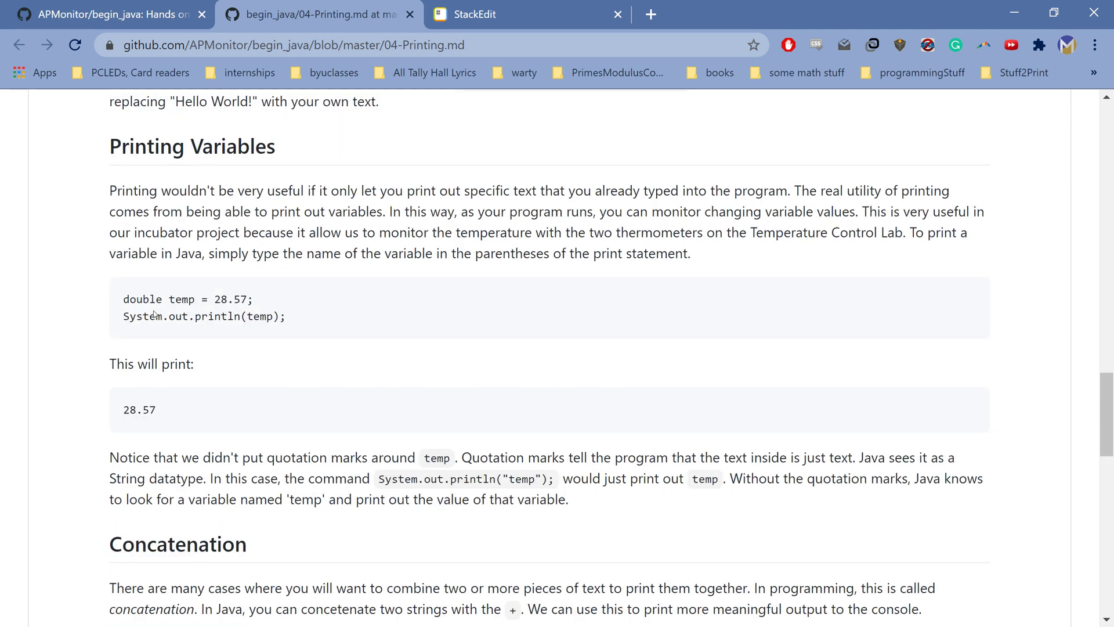
Select and copy the double temp = 28.57; and println(temp) lines, then return to the editor
{"action": "left_click_drag", "start_coordinate": [124, 304], "coordinate": [164, 305]}
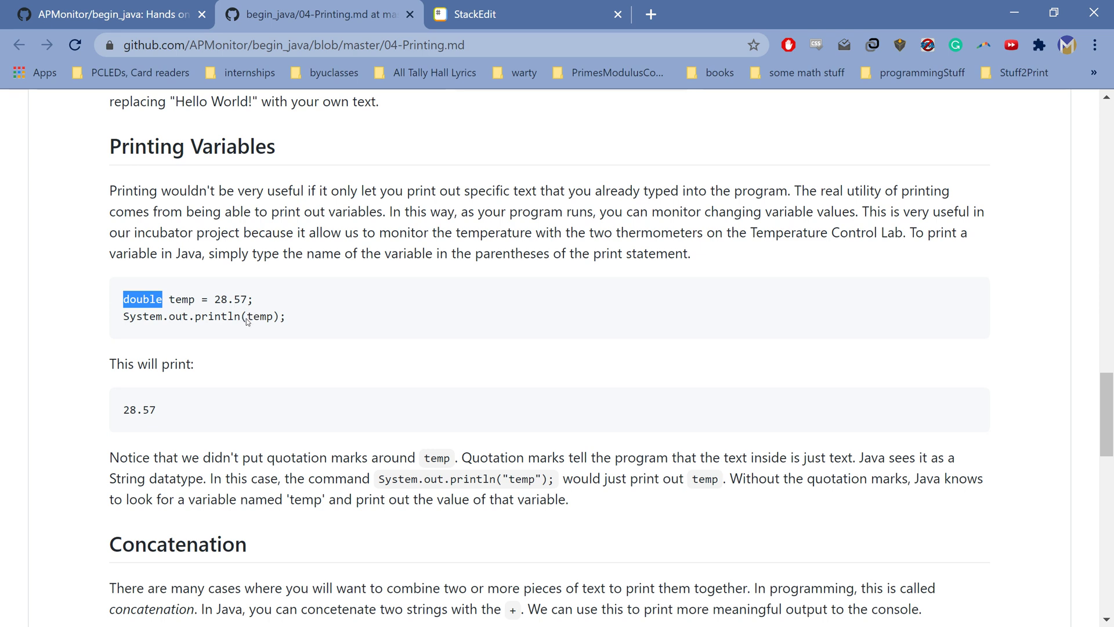
{"action": "left_click_drag", "start_coordinate": [302, 318], "coordinate": [90, 305]}
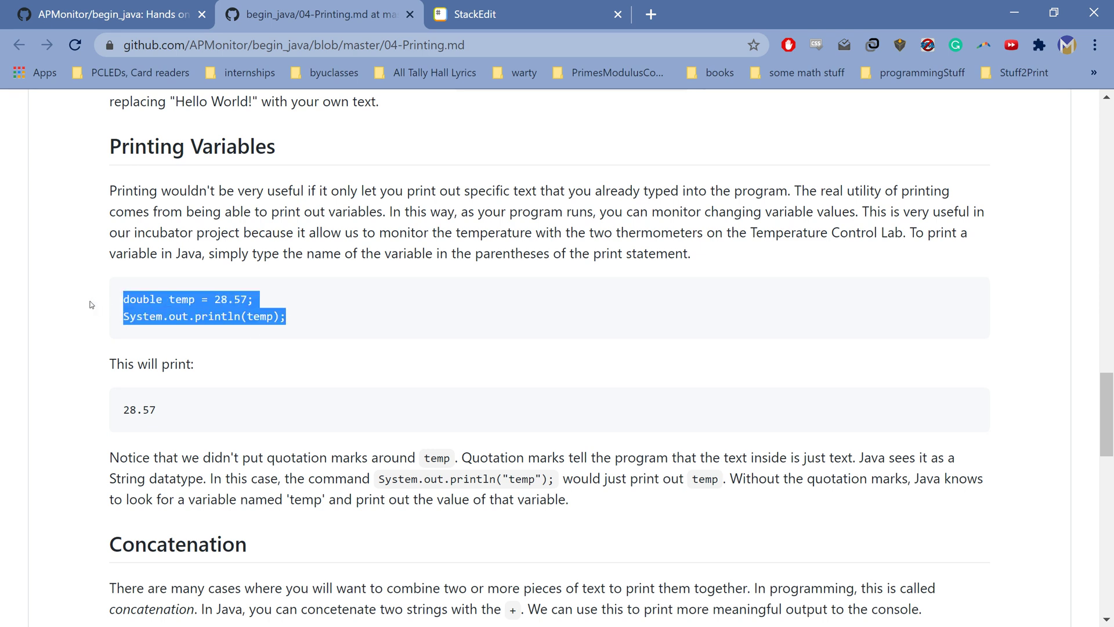
{"action": "left_click", "coordinate": [271, 323]}
{"action": "double_click", "coordinate": [262, 317]}
{"action": "scroll", "coordinate": [296, 326], "scroll_direction": "up", "scroll_amount": 1}
{"action": "scroll", "coordinate": [283, 287], "scroll_direction": "up", "scroll_amount": 2}
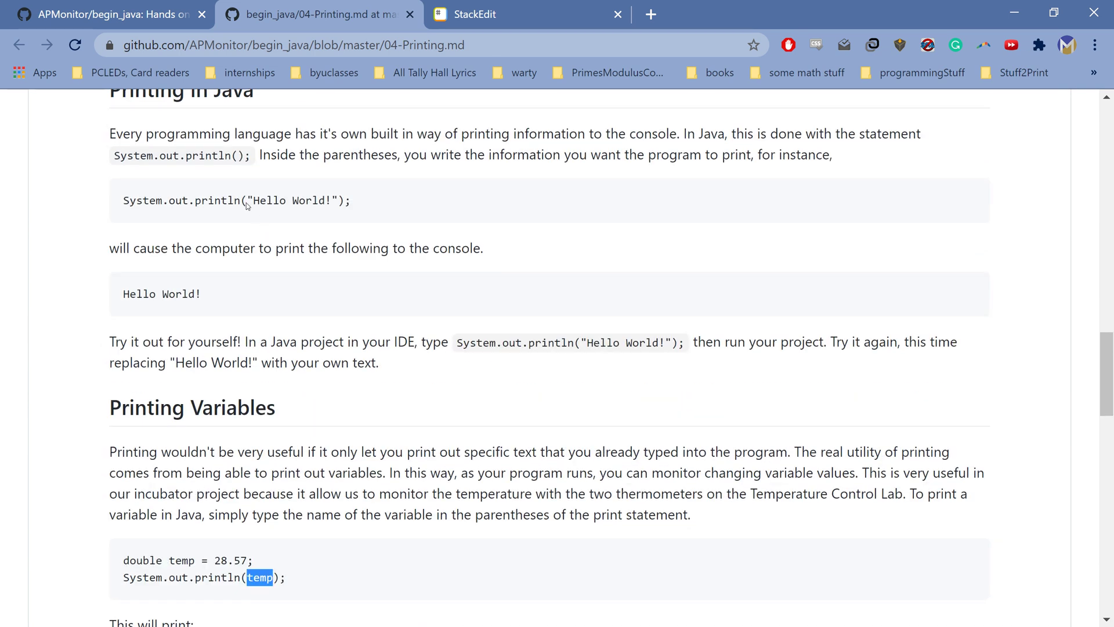
{"action": "left_click_drag", "start_coordinate": [254, 200], "coordinate": [324, 202]}
{"action": "scroll", "coordinate": [322, 214], "scroll_direction": "down", "scroll_amount": 1}
{"action": "scroll", "coordinate": [325, 220], "scroll_direction": "down", "scroll_amount": 2}
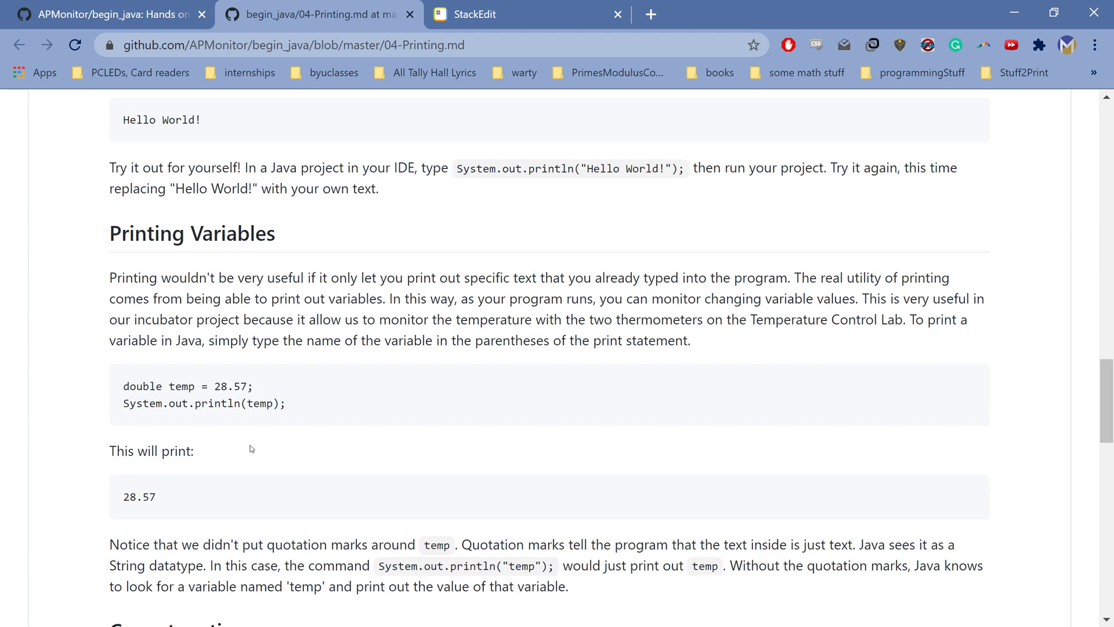
{"action": "double_click", "coordinate": [249, 407]}
{"action": "mouse_move", "coordinate": [249, 407]}
{"action": "left_mouse_down"}
{"action": "mouse_move", "coordinate": [291, 409]}
{"action": "mouse_move", "coordinate": [123, 396]}
{"action": "left_mouse_up"}
{"action": "key", "text": "ctrl+c"}
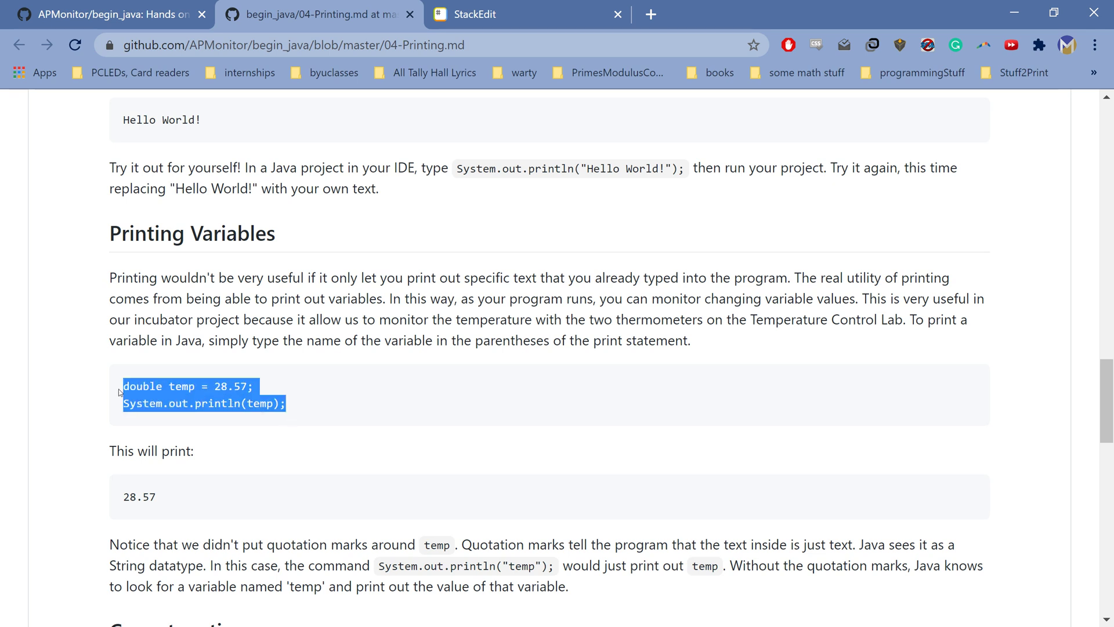
{"action": "key", "text": "alt+Tab"}
Paste the temp example over the Good Morning line and run it so 28.57 prints
{"action": "left_click_drag", "start_coordinate": [550, 178], "coordinate": [317, 180]}
{"action": "key", "text": "ctrl+v"}
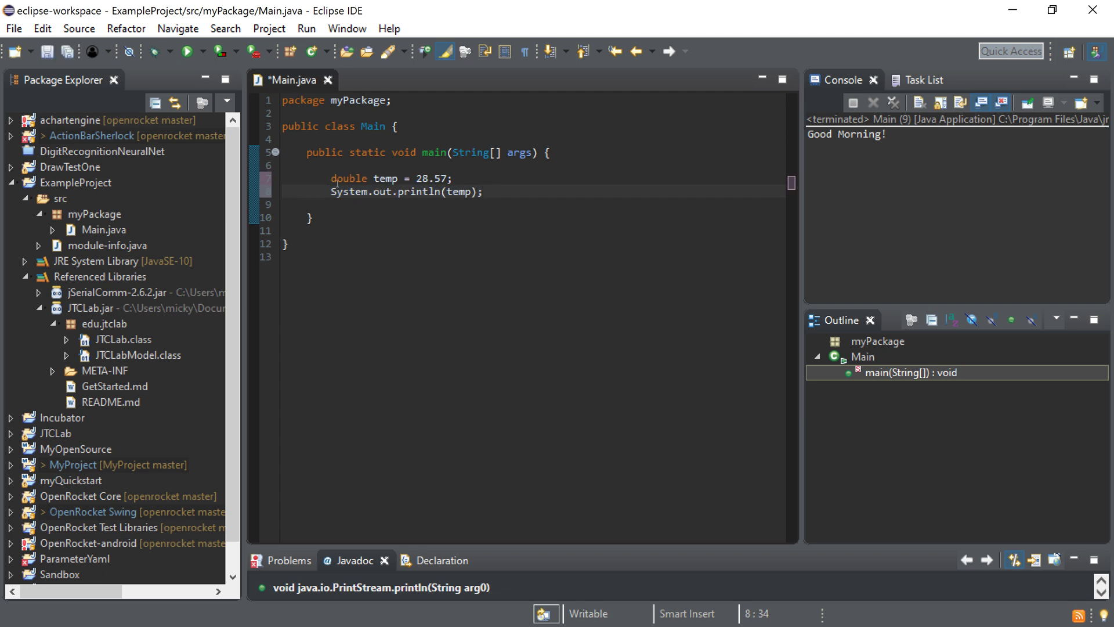
{"action": "left_click_drag", "start_coordinate": [448, 178], "coordinate": [416, 178]}
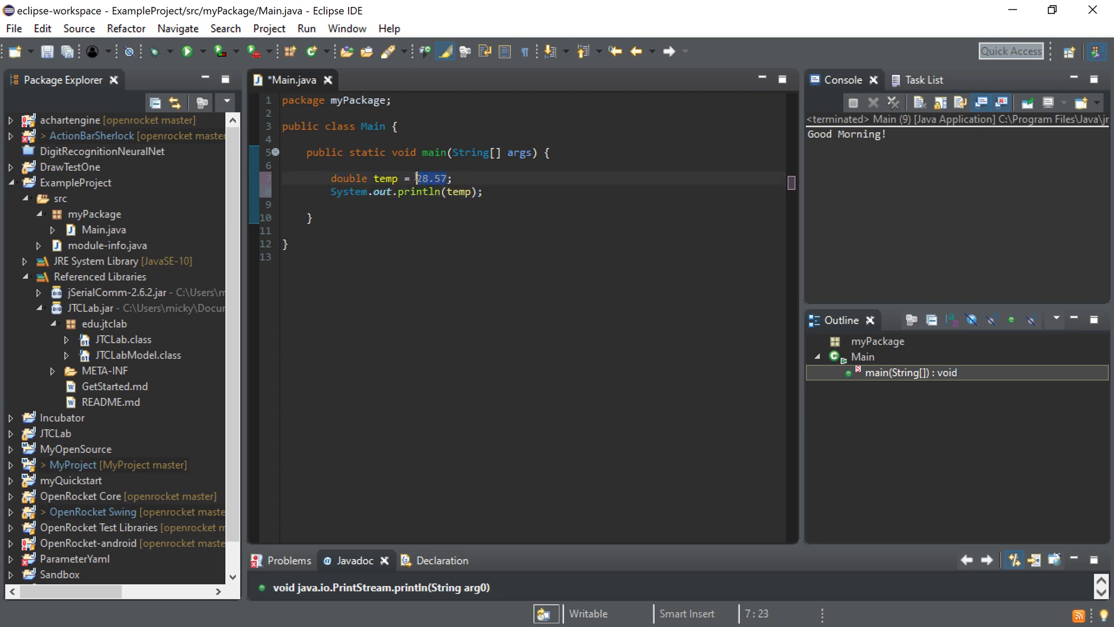
{"action": "left_click", "coordinate": [188, 51]}
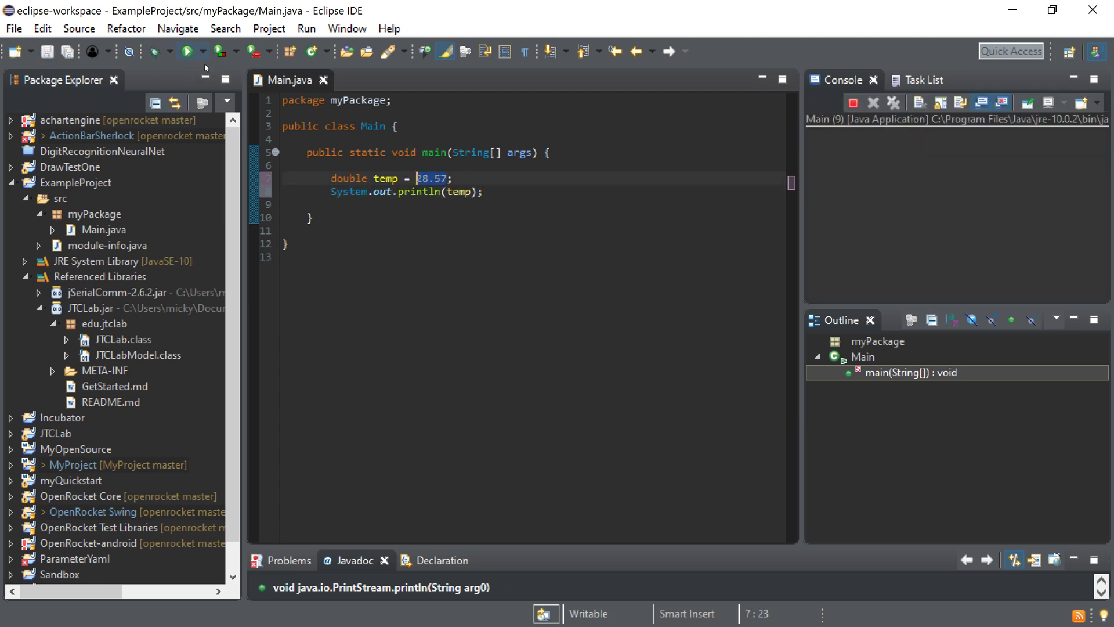
{"action": "left_click_drag", "start_coordinate": [840, 140], "coordinate": [809, 135]}
Add a temp = 0; reassignment below the declaration and run the program
{"action": "left_click", "coordinate": [453, 179]}
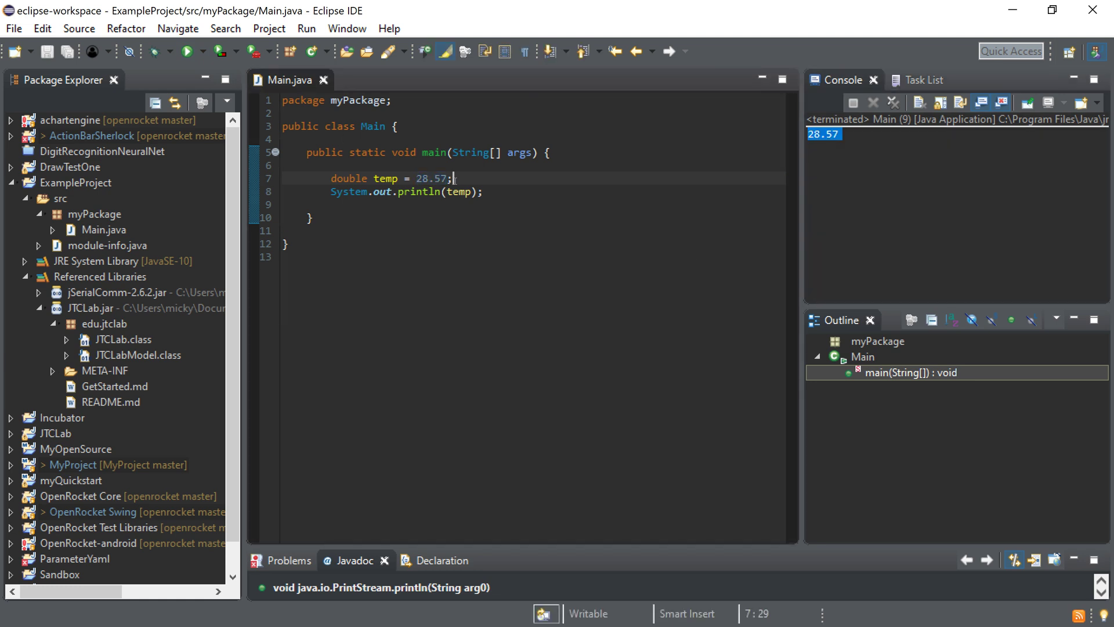
{"action": "key", "text": "Return"}
{"action": "key", "text": "Return"}
{"action": "key", "text": "Return"}
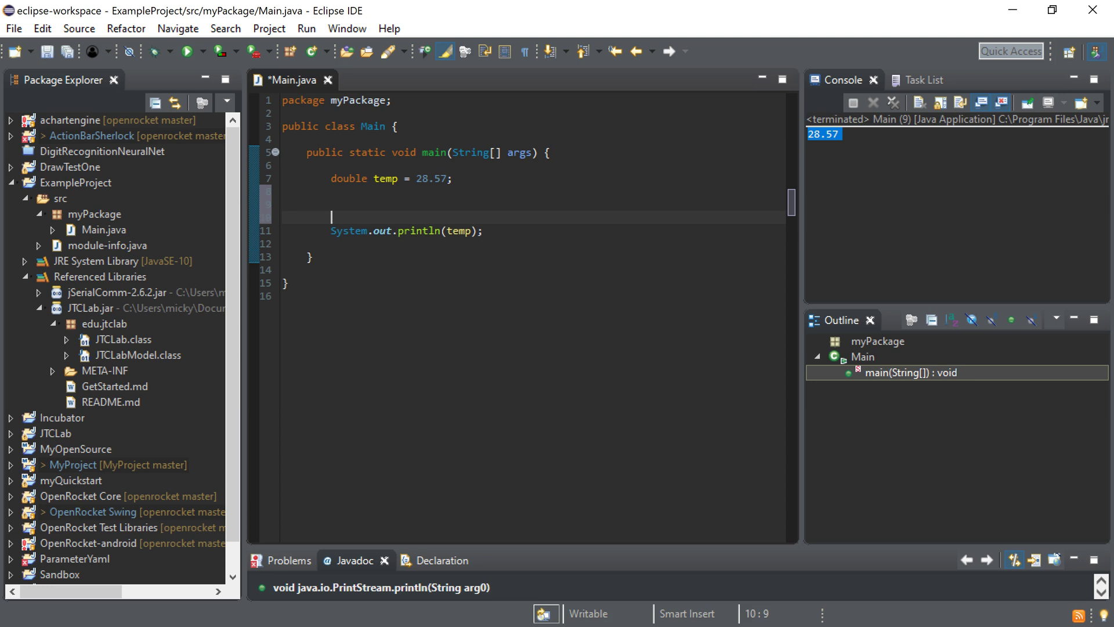
{"action": "key", "text": "Up"}
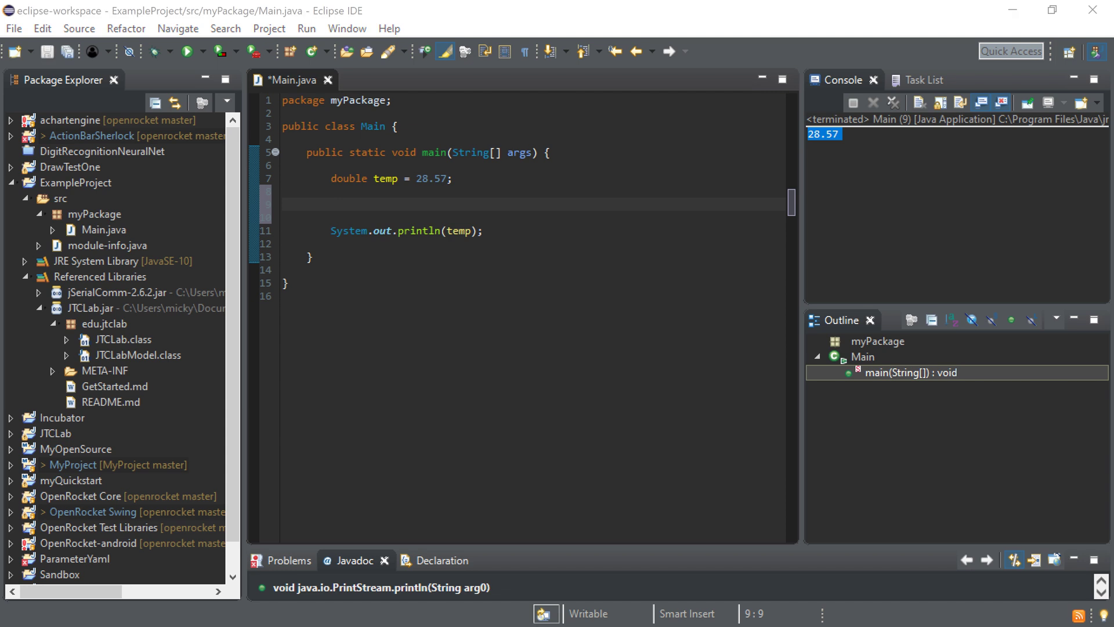
{"action": "left_click", "coordinate": [445, 203]}
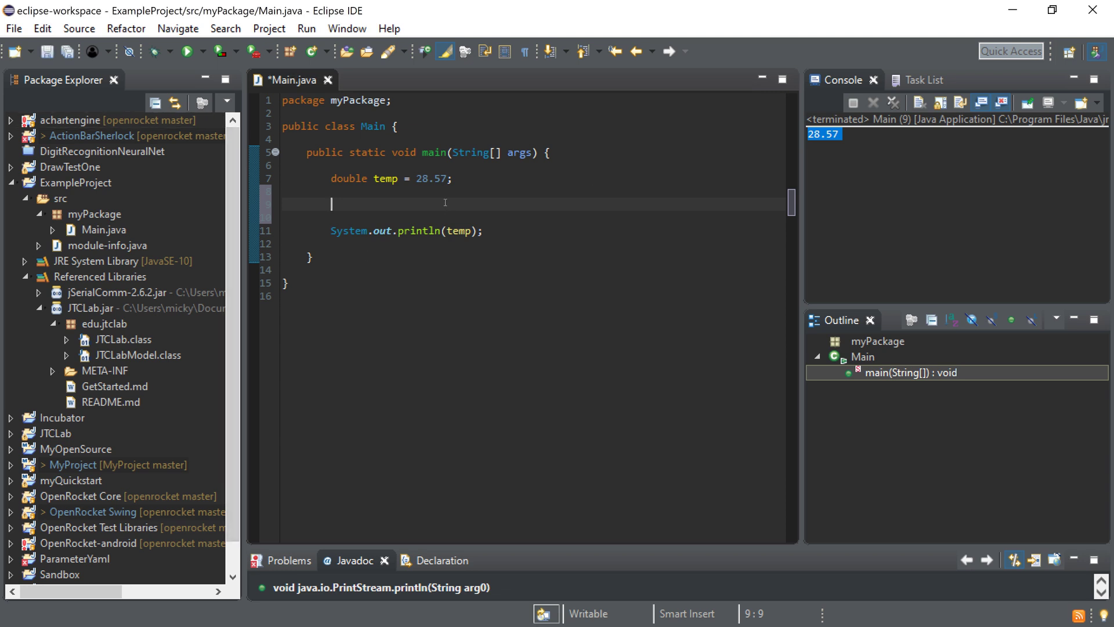
{"action": "type", "text": "temp = 0;"}
{"action": "left_click", "coordinate": [188, 51]}
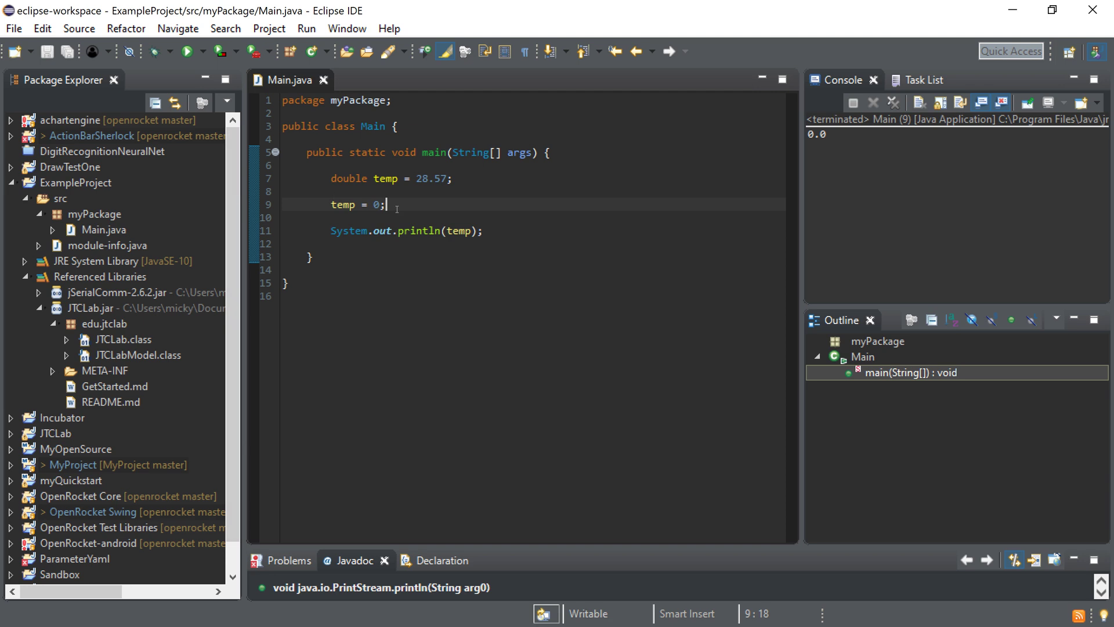
Add temp = 100.4; after that and run so the console prints 100.4
{"action": "key", "text": "Return"}
{"action": "type", "text": "temp = "}
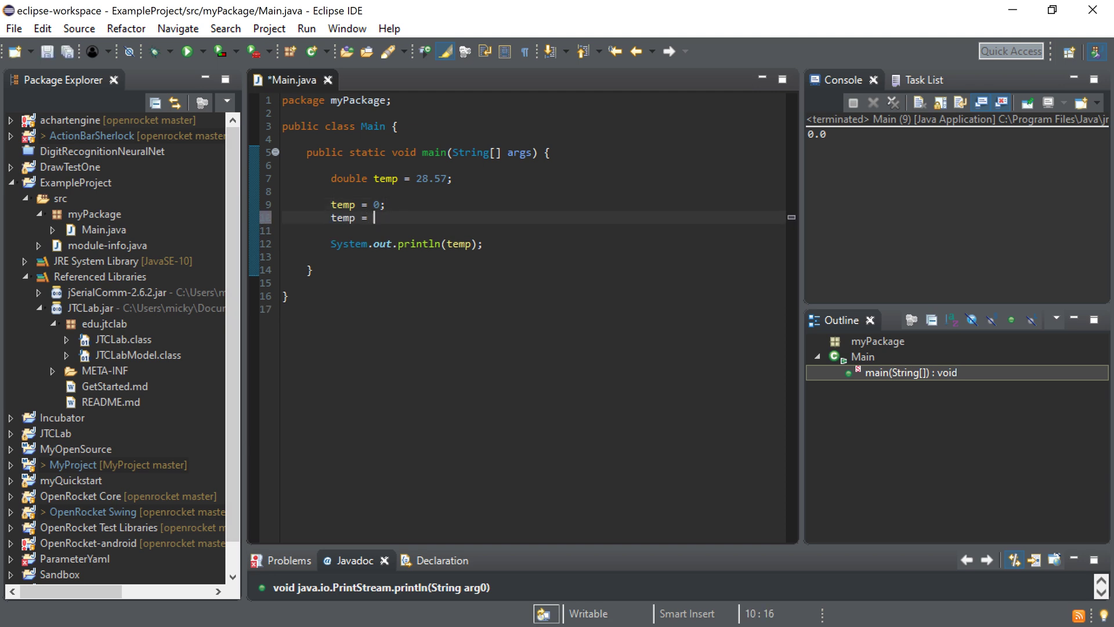
{"action": "type", "text": "00.4"}
{"action": "key", "text": "Left"}
{"action": "key", "text": "Left"}
{"action": "key", "text": "Left"}
{"action": "key", "text": "Left"}
{"action": "type", "text": "1"}
{"action": "key", "text": "End"}
{"action": "type", "text": ";"}
{"action": "key", "text": "ctrl+s"}
{"action": "left_click", "coordinate": [186, 50]}
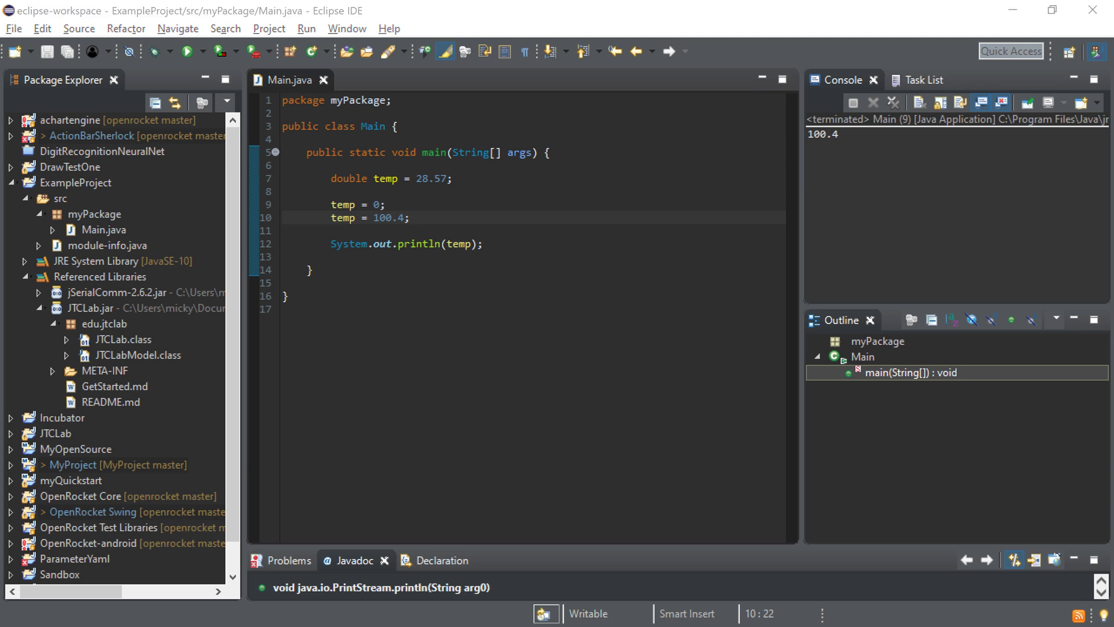
{"action": "left_click", "coordinate": [795, 15]}
Switch to the browser's Concatenation section and copy both lines of the Gordon greeting example
{"action": "key", "text": "alt+Tab"}
{"action": "left_click", "coordinate": [499, 417]}
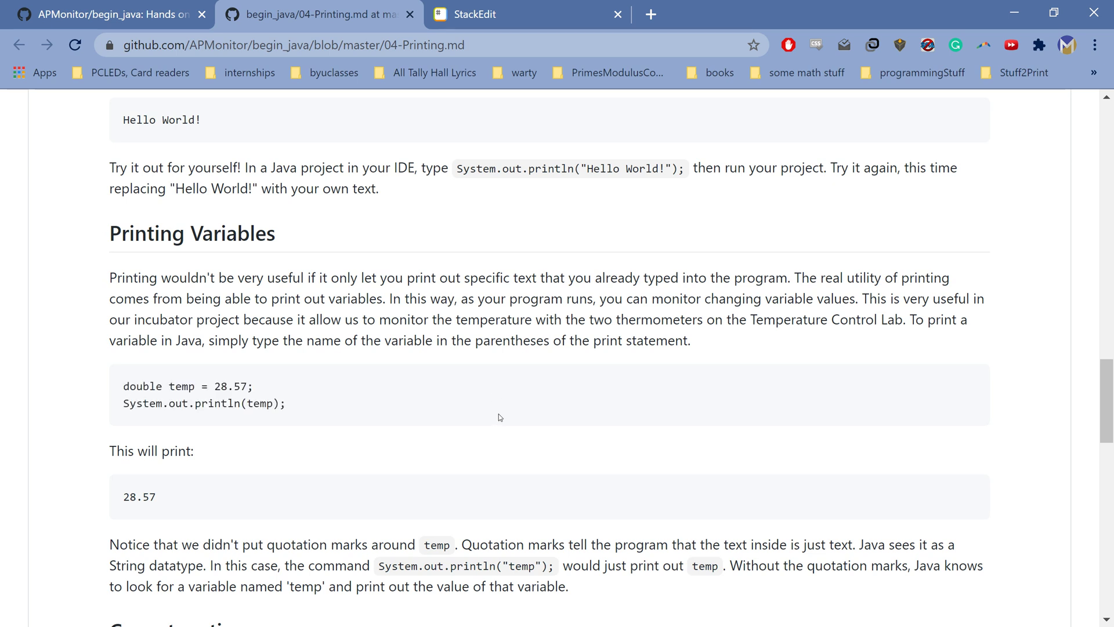
{"action": "scroll", "coordinate": [499, 417], "scroll_direction": "down", "scroll_amount": 3}
{"action": "scroll", "coordinate": [499, 418], "scroll_direction": "down", "scroll_amount": 2}
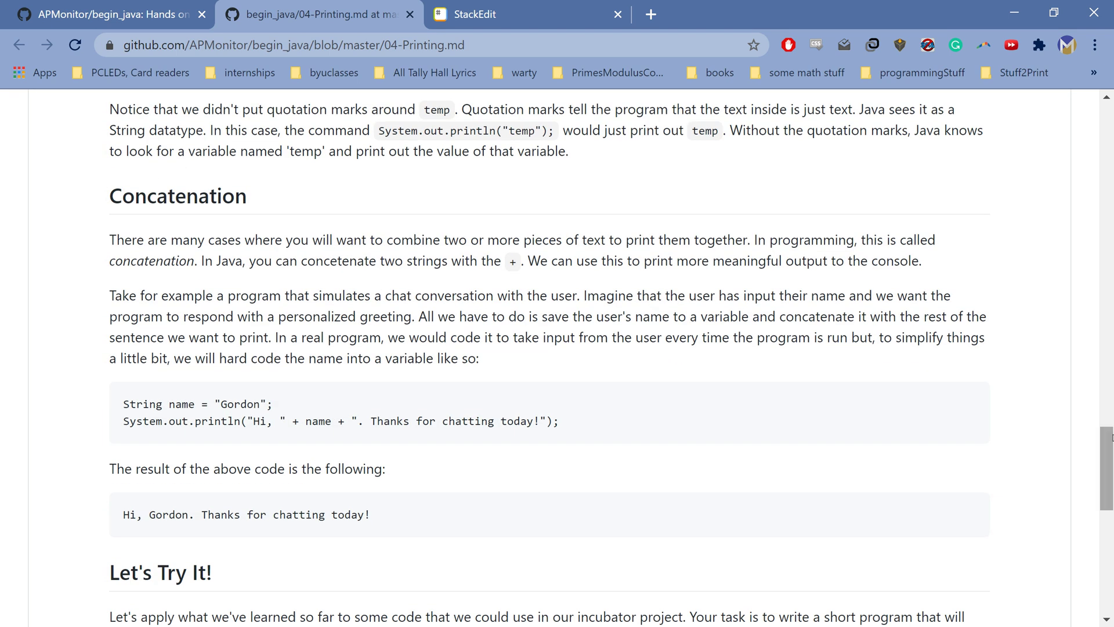
{"action": "scroll", "coordinate": [1110, 440], "scroll_direction": "down", "scroll_amount": 1}
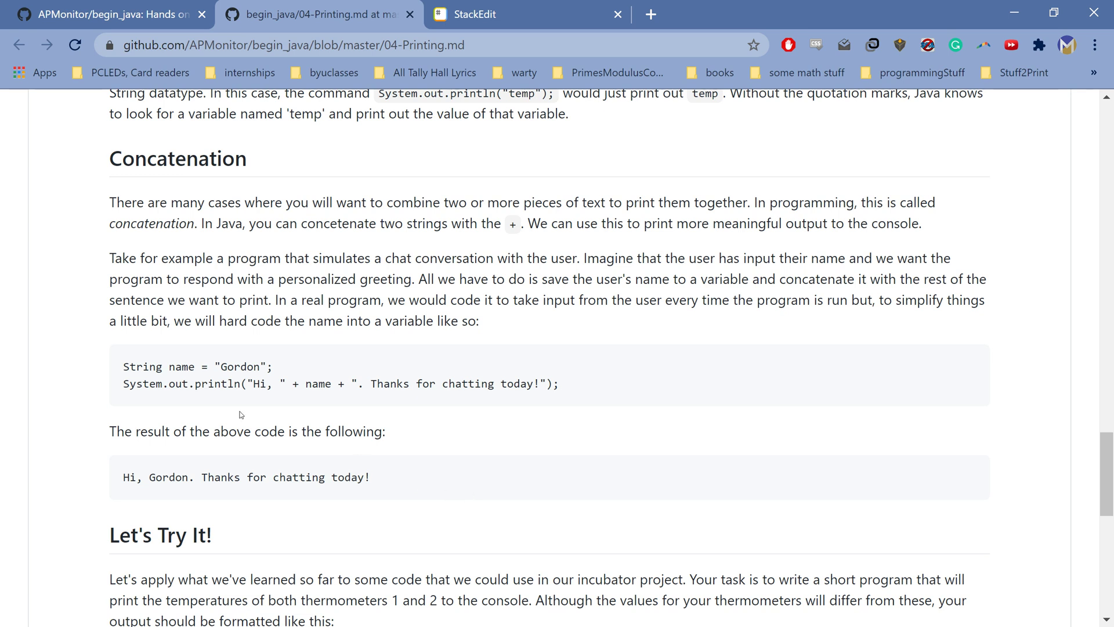
{"action": "left_click_drag", "start_coordinate": [277, 371], "coordinate": [121, 372]}
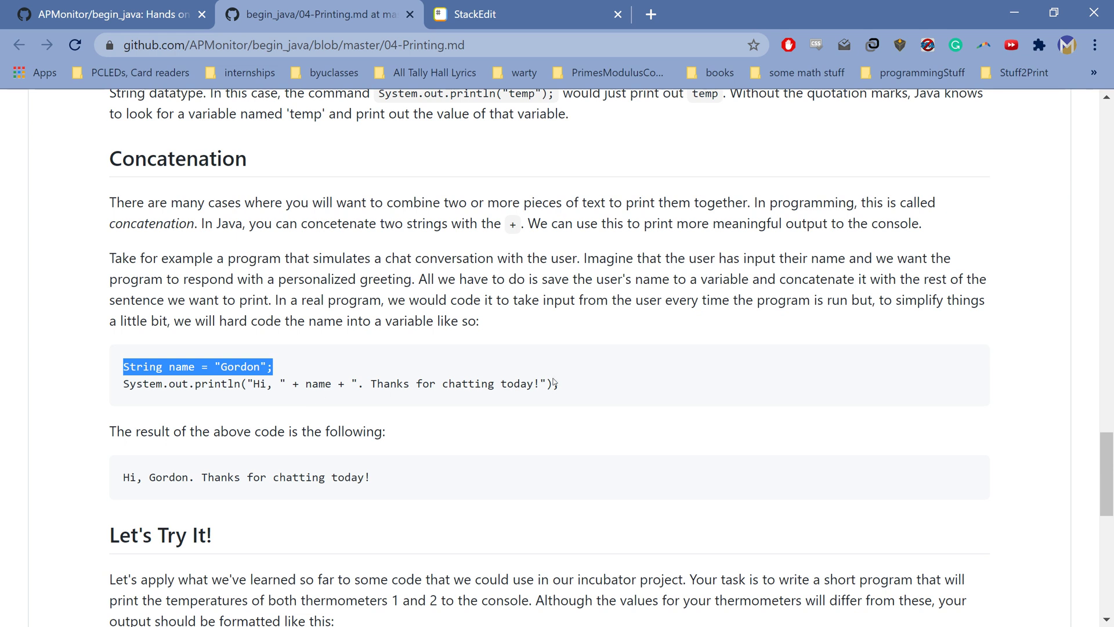
{"action": "left_click_drag", "start_coordinate": [567, 387], "coordinate": [123, 366]}
Paste the greeting example over main's code and run it, printing the Gordon greeting
{"action": "key", "text": "alt+Tab"}
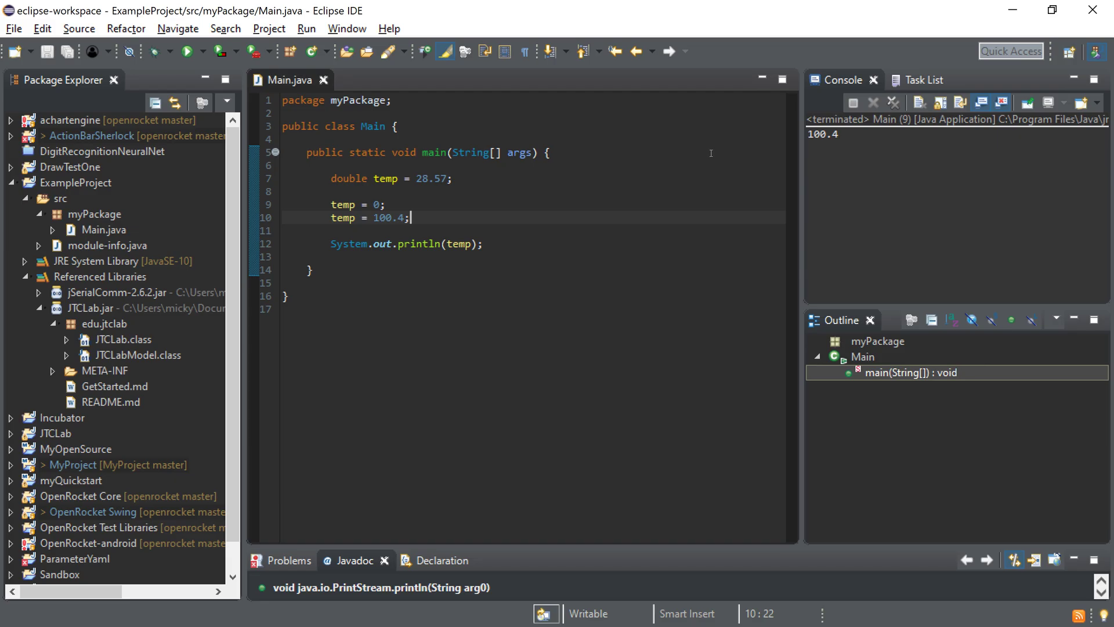
{"action": "mouse_move", "coordinate": [484, 244]}
{"action": "left_mouse_down"}
{"action": "mouse_move", "coordinate": [321, 187]}
{"action": "mouse_move", "coordinate": [328, 180]}
{"action": "left_mouse_up"}
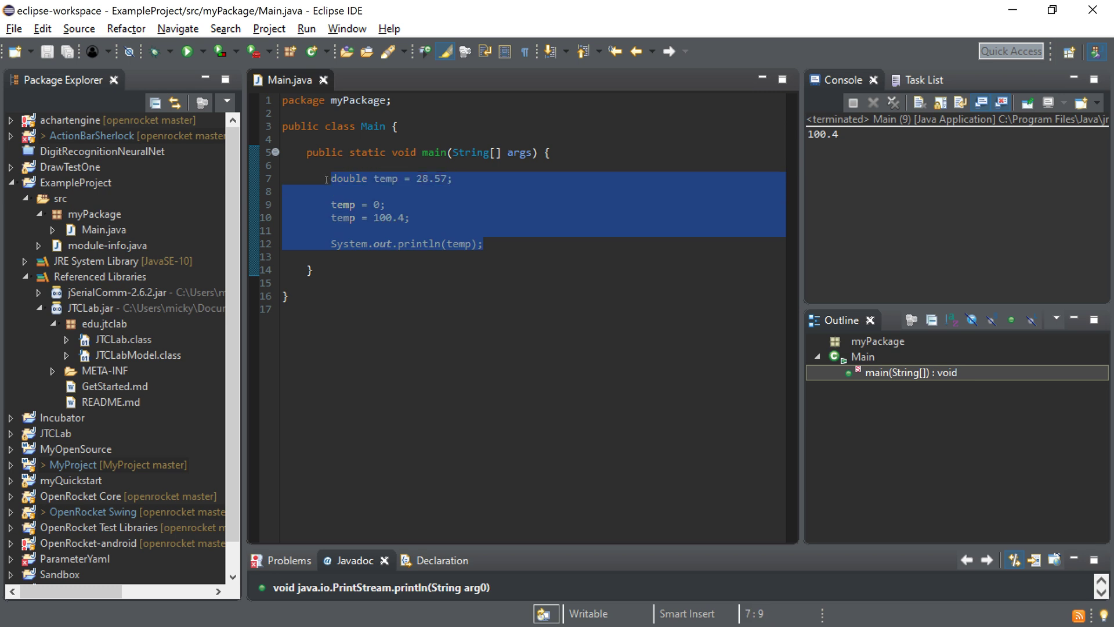
{"action": "type", "text": "String name = \"Gordon\"; \t\tSystem.out.println(\"Hi, \" + name + \". Thanks for chatting today!\");"}
{"action": "left_click", "coordinate": [287, 311]}
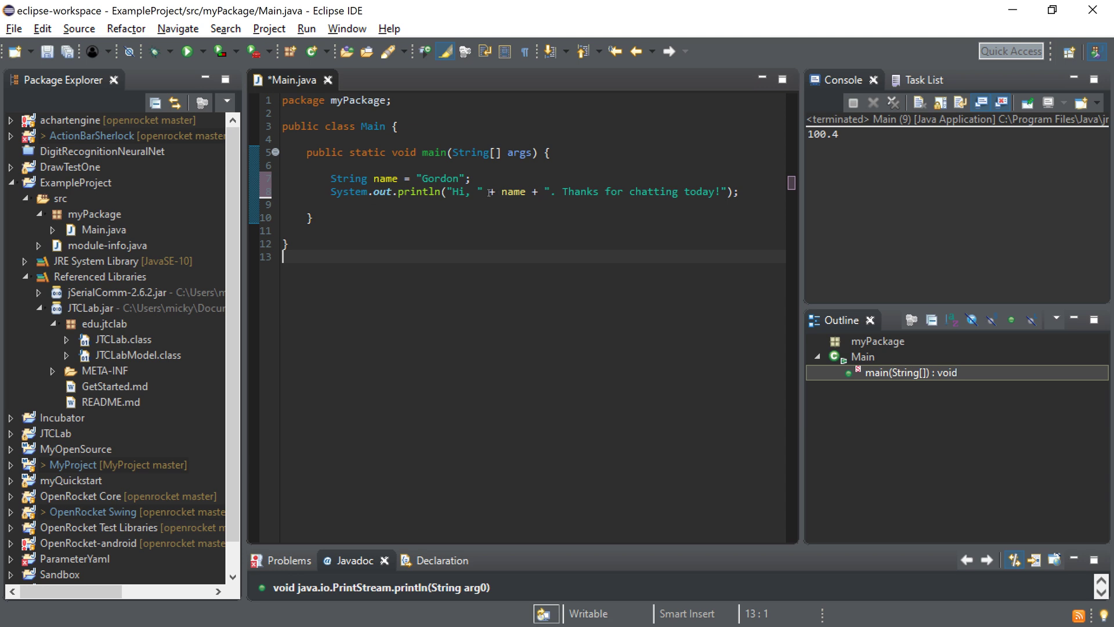
{"action": "double_click", "coordinate": [490, 192]}
{"action": "left_click", "coordinate": [186, 51]}
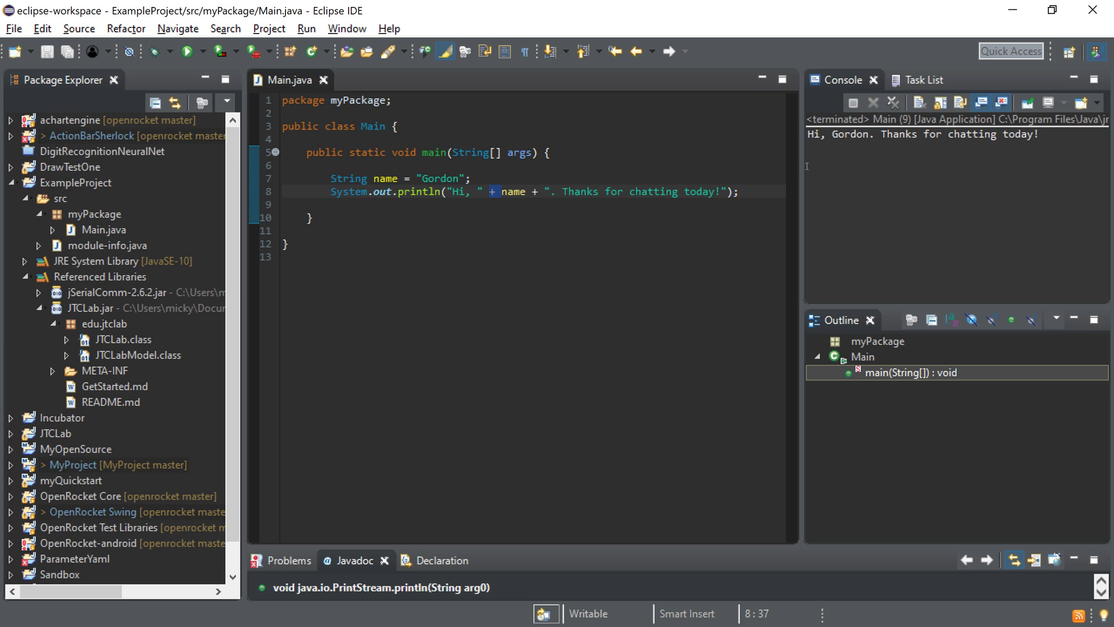
Change the name to John, rerun to print "Hi, John. Thanks for chatting today!", then select main's lines
{"action": "double_click", "coordinate": [434, 180]}
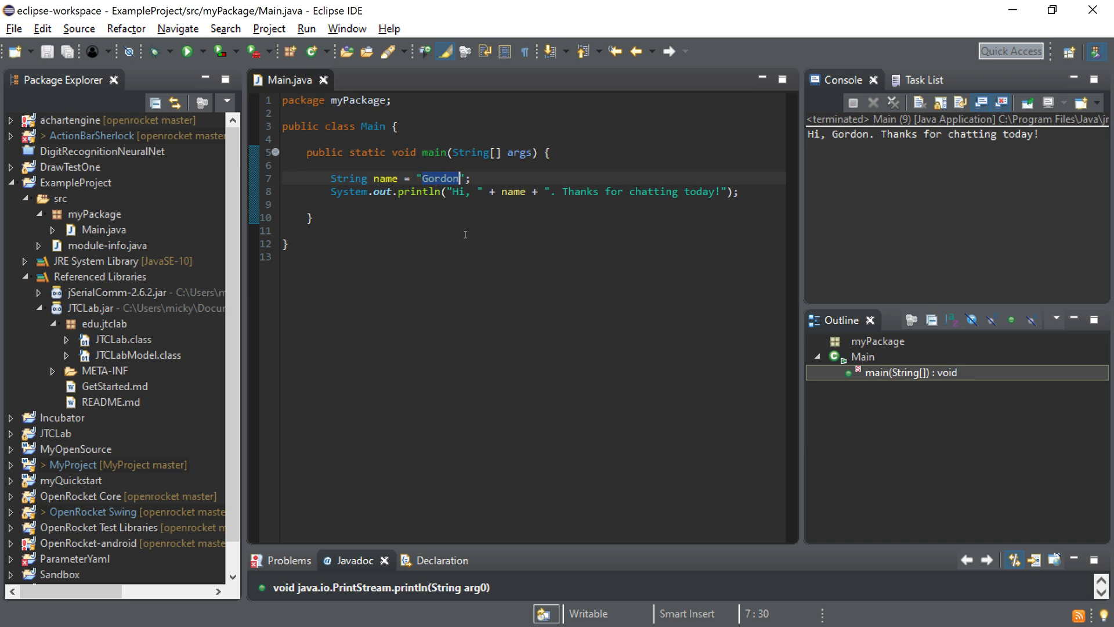
{"action": "type", "text": "John"}
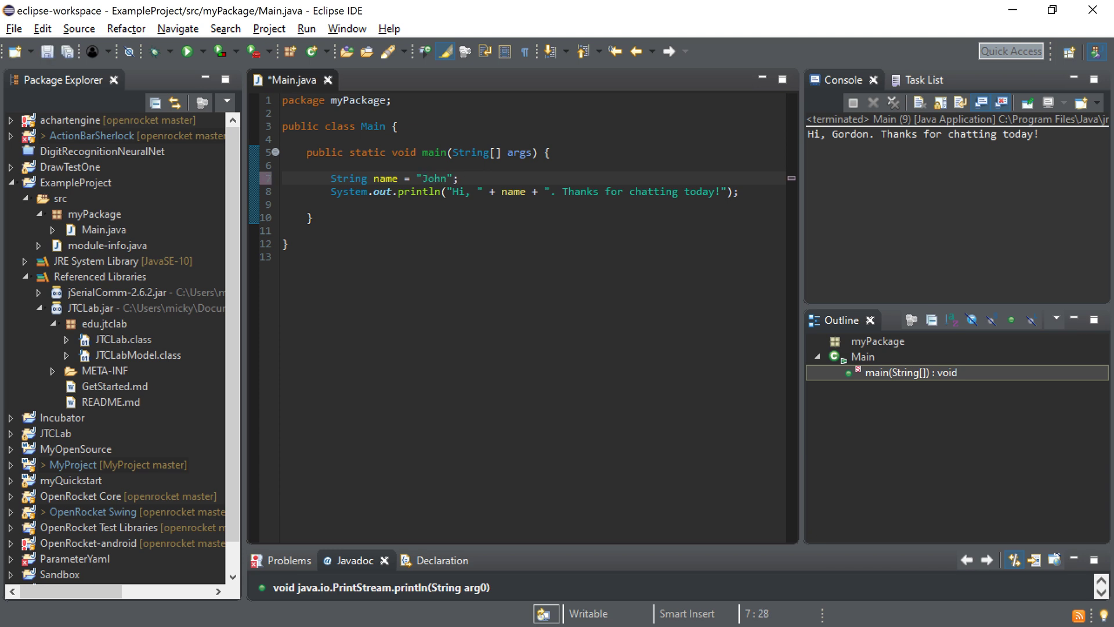
{"action": "left_click", "coordinate": [187, 53]}
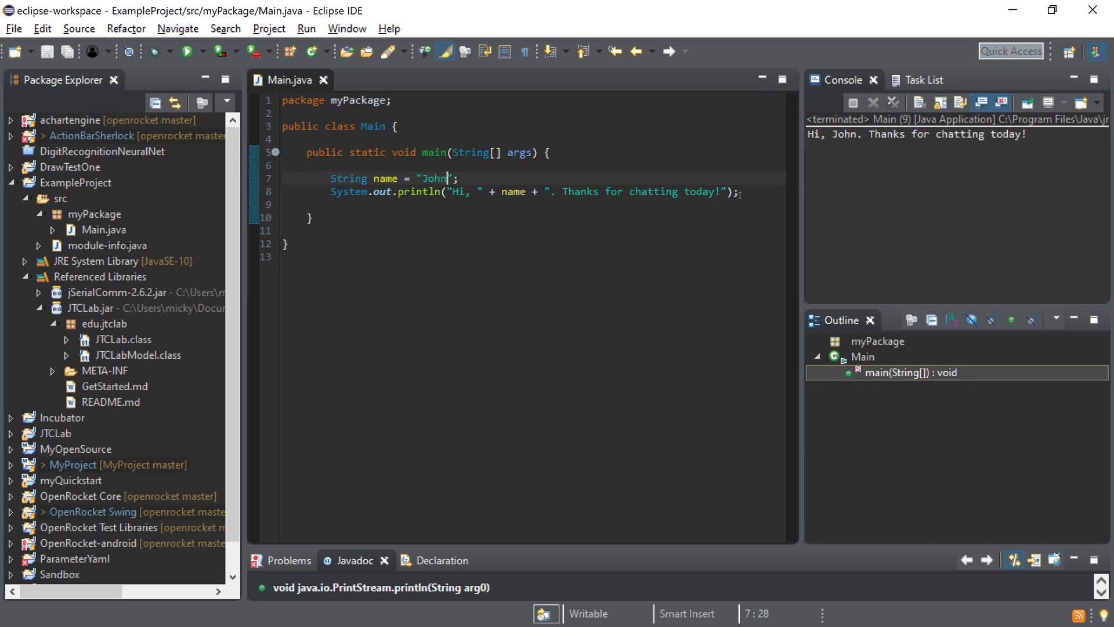
{"action": "left_click_drag", "start_coordinate": [741, 194], "coordinate": [331, 177]}
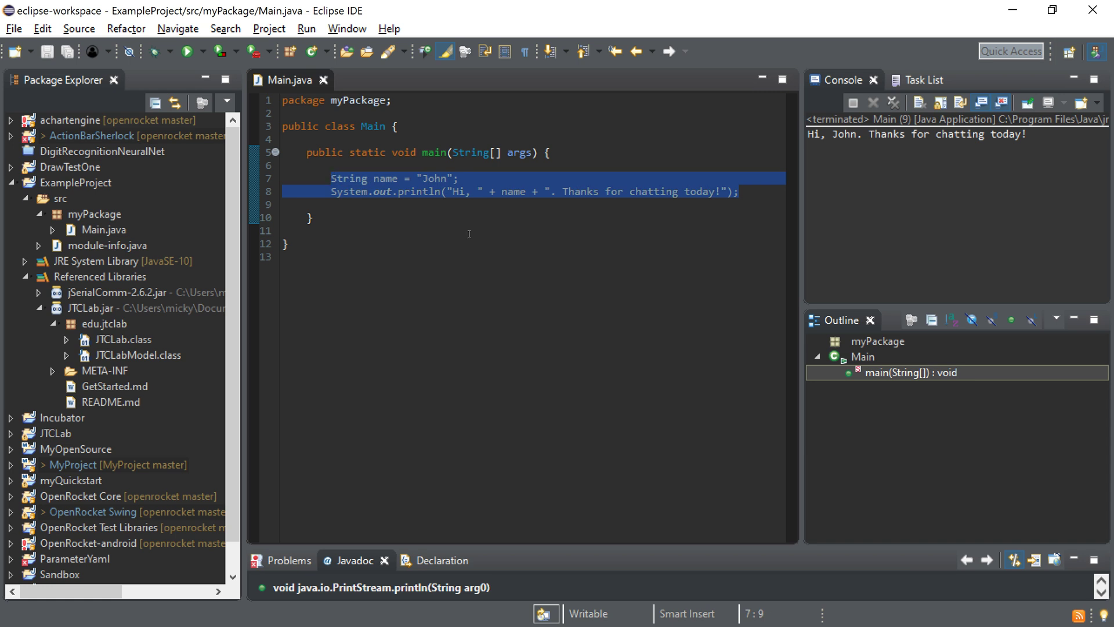
Delete the greeting and write double temp = 28.47; above a println with the "Temperature: " label
{"action": "key", "text": "Delete"}
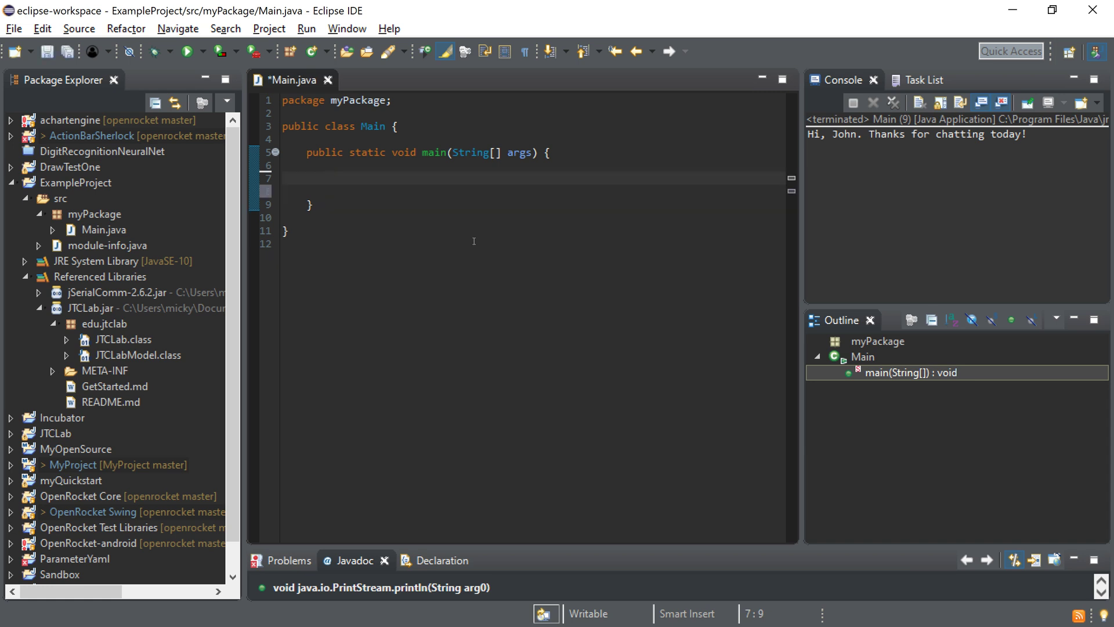
{"action": "type", "text": "System.out.println"}
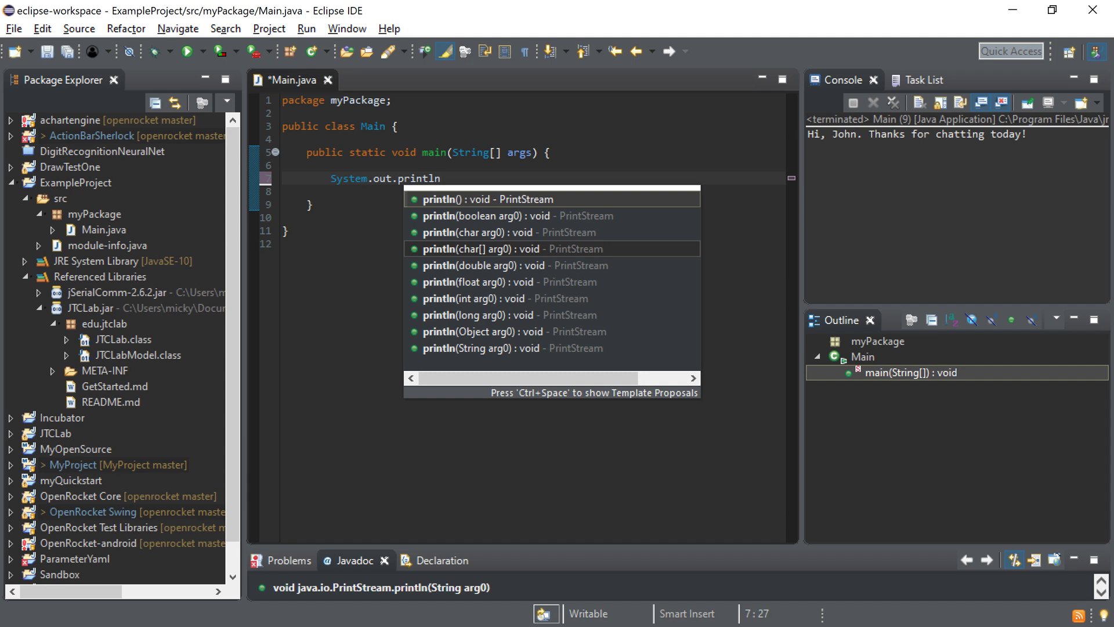
{"action": "type", "text": "("}
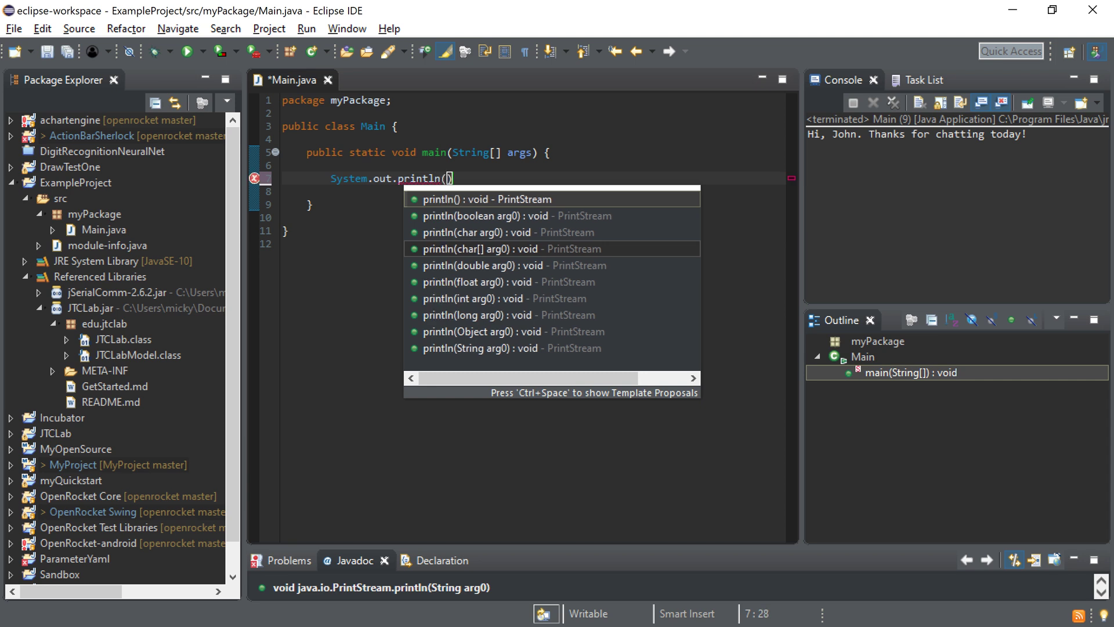
{"action": "key", "text": "Escape"}
{"action": "type", "text": "\""}
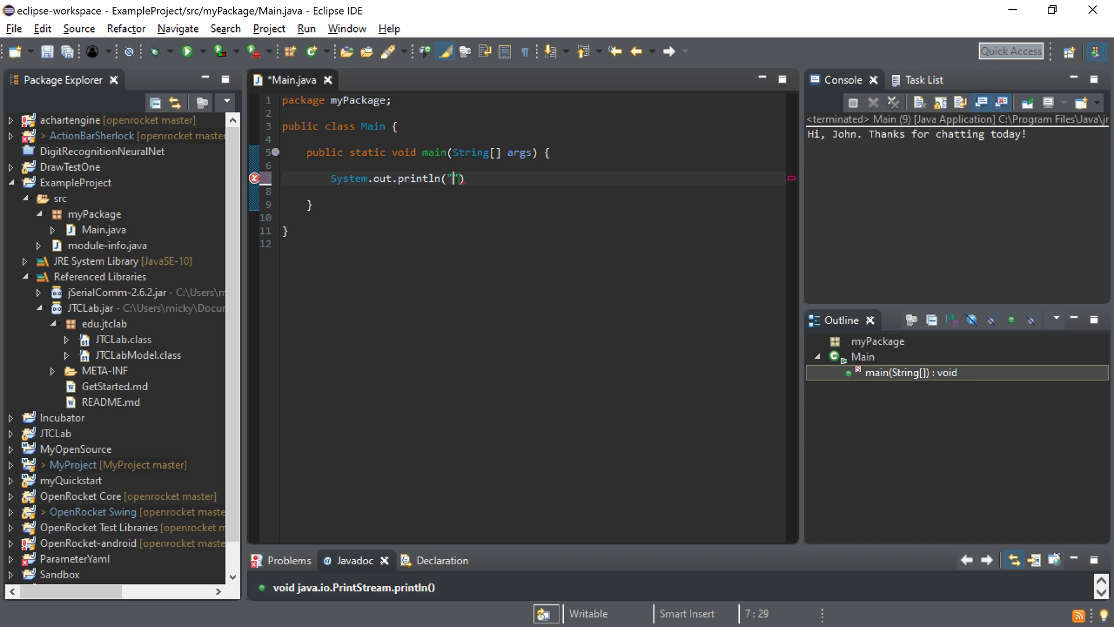
{"action": "type", "text": "\"Temperature:"}
{"action": "key", "text": "Right"}
{"action": "type", "text": "+"}
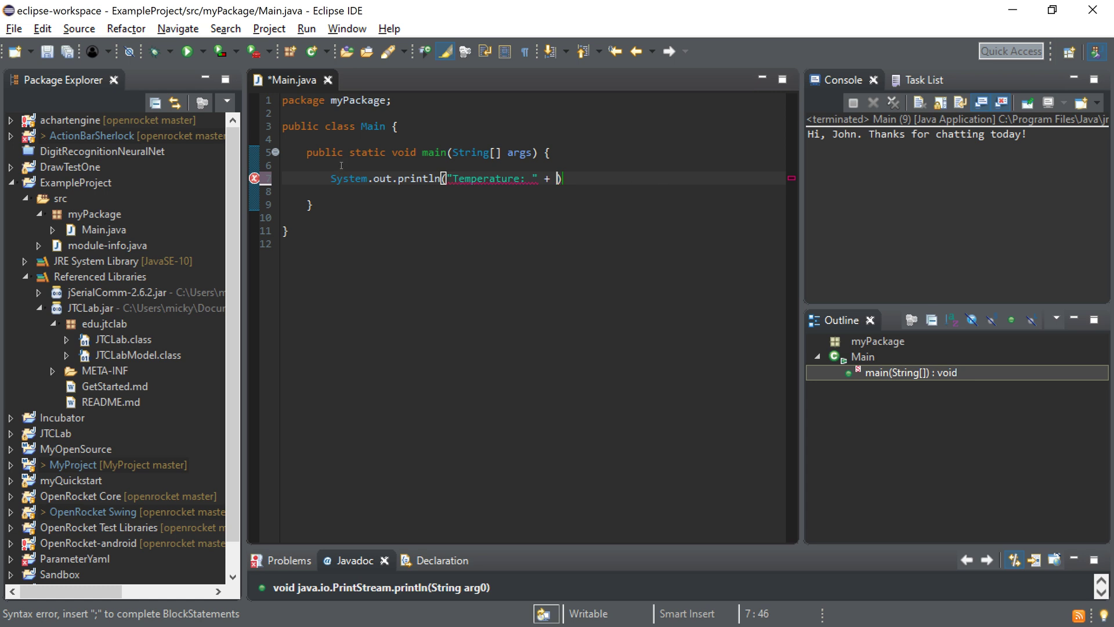
{"action": "key", "text": "Up"}
{"action": "key", "text": "Return"}
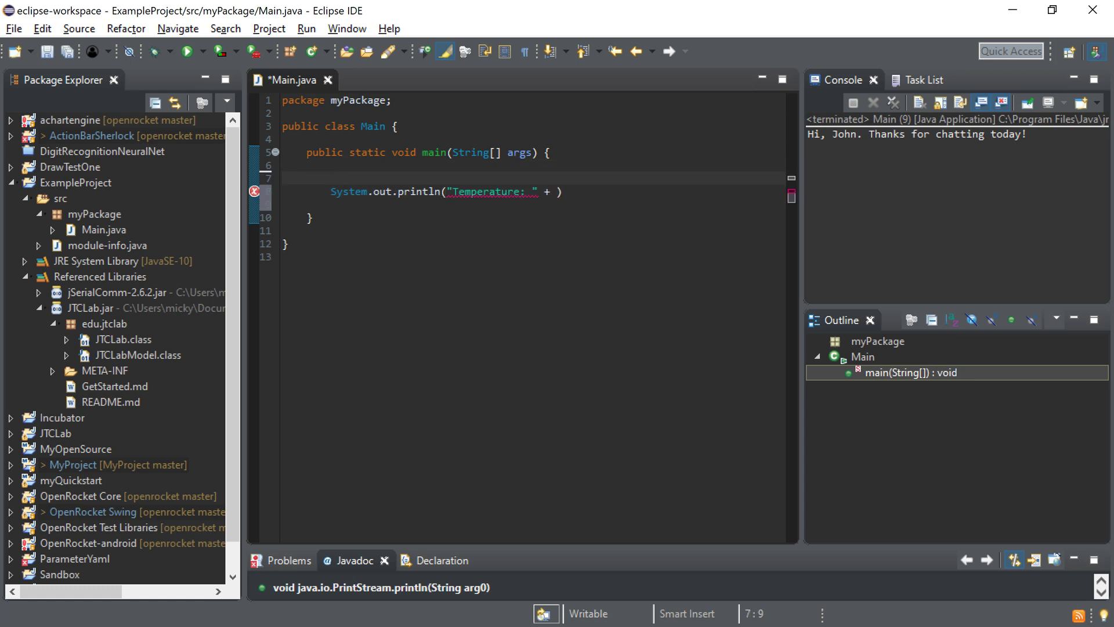
{"action": "type", "text": "double "}
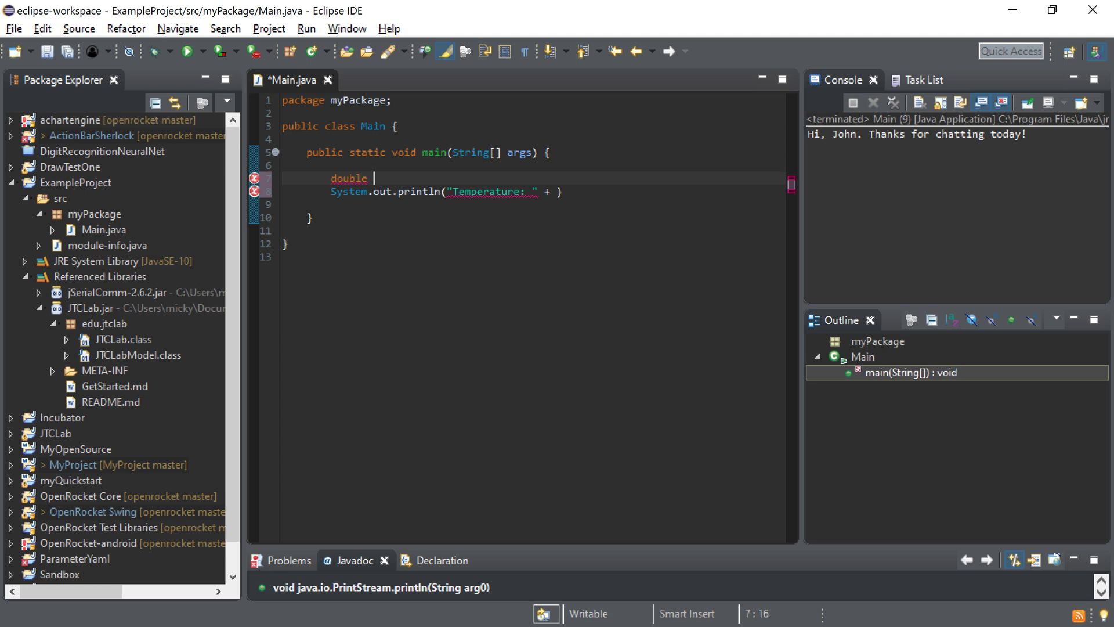
{"action": "type", "text": "temp = "}
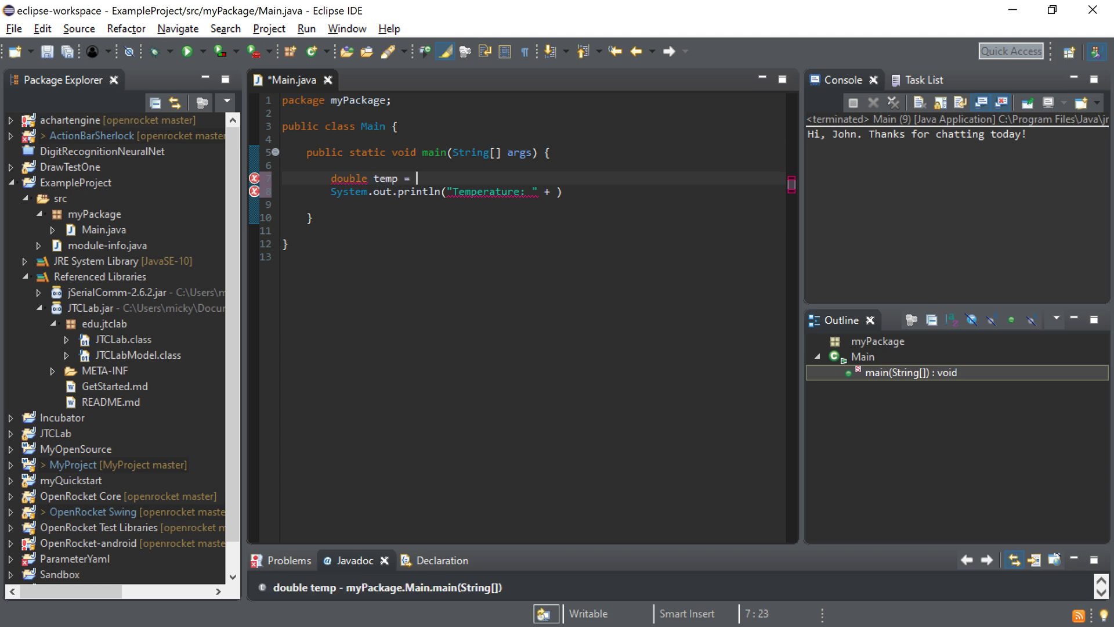
{"action": "type", "text": "28.47;"}
{"action": "left_click", "coordinate": [397, 179]}
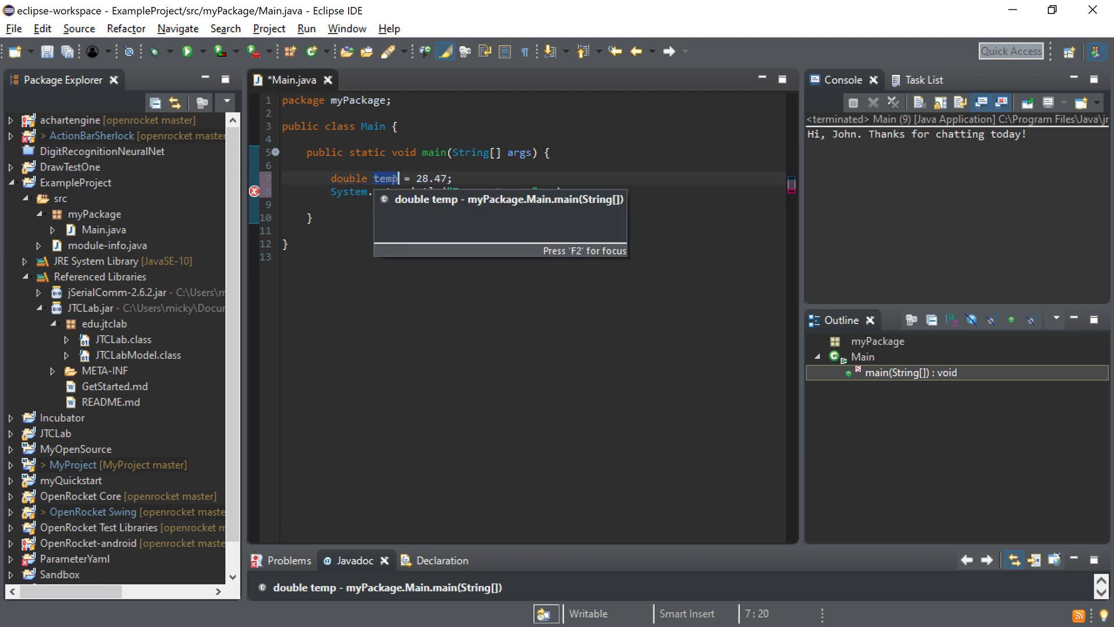
Append + temp to the println, save and run so the console shows Temperature: 28.47
{"action": "left_click", "coordinate": [557, 191]}
{"action": "type", "text": "temp"}
{"action": "left_click", "coordinate": [559, 257]}
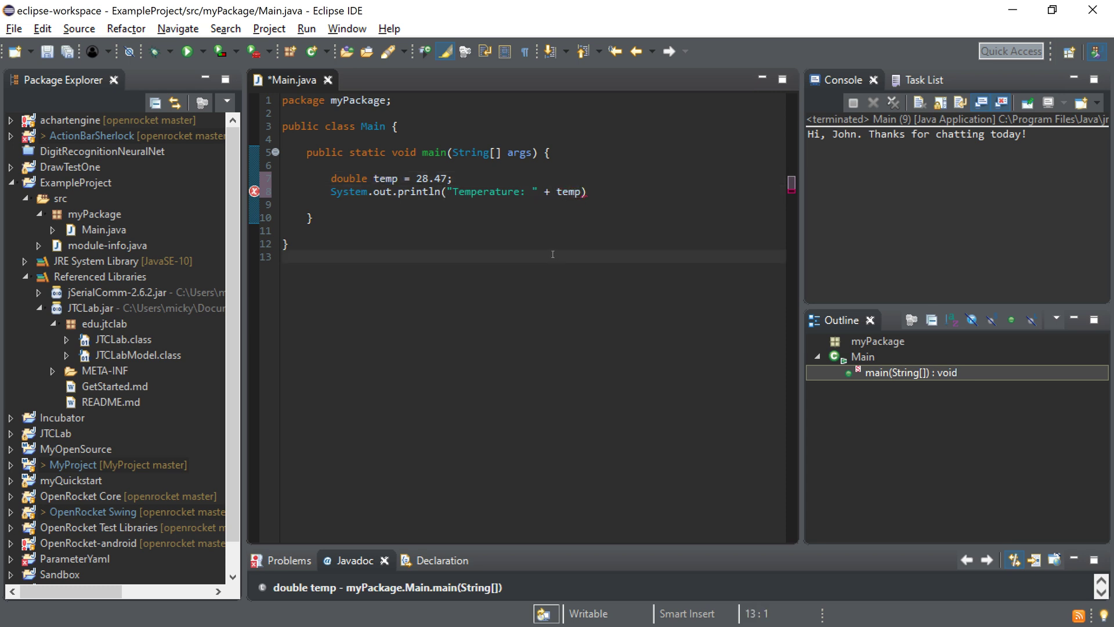
{"action": "left_click", "coordinate": [599, 192]}
{"action": "type", "text": ";"}
{"action": "key", "text": "ctrl+s"}
{"action": "key", "text": "ctrl+F11"}
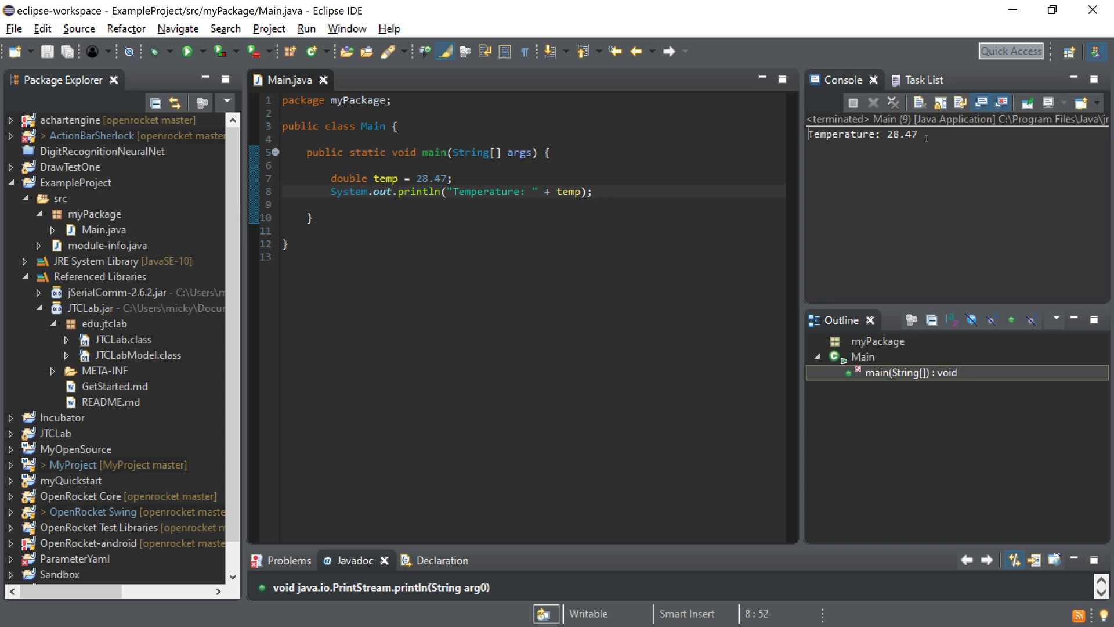
{"action": "left_click", "coordinate": [872, 134]}
{"action": "key", "text": "ctrl+a"}
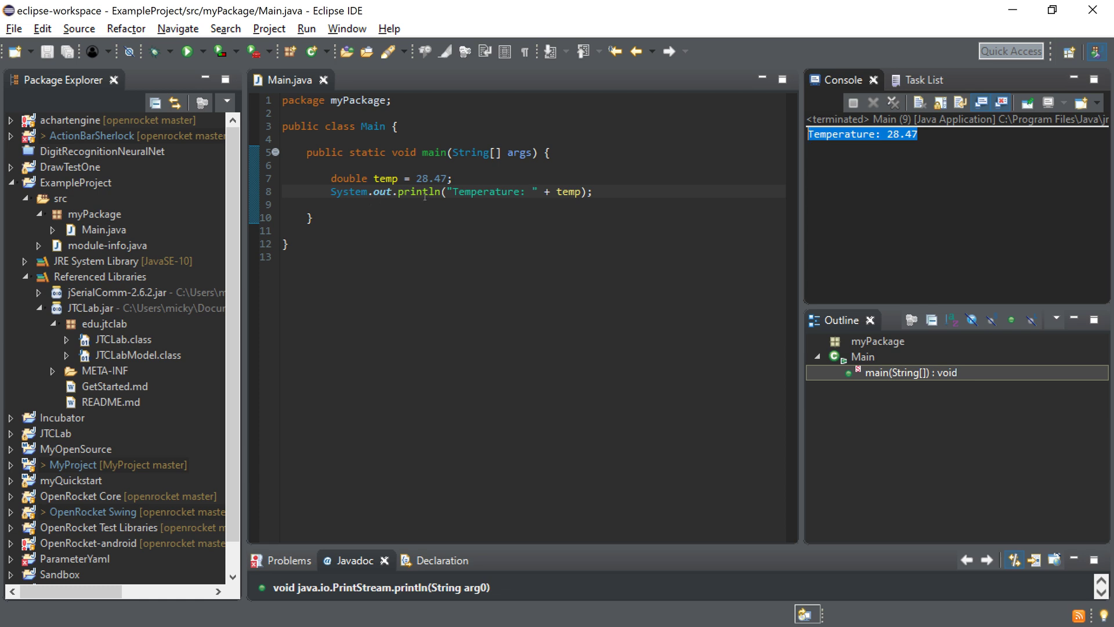
Delete the temp declaration and change the println argument to "a"
{"action": "left_click", "coordinate": [462, 179]}
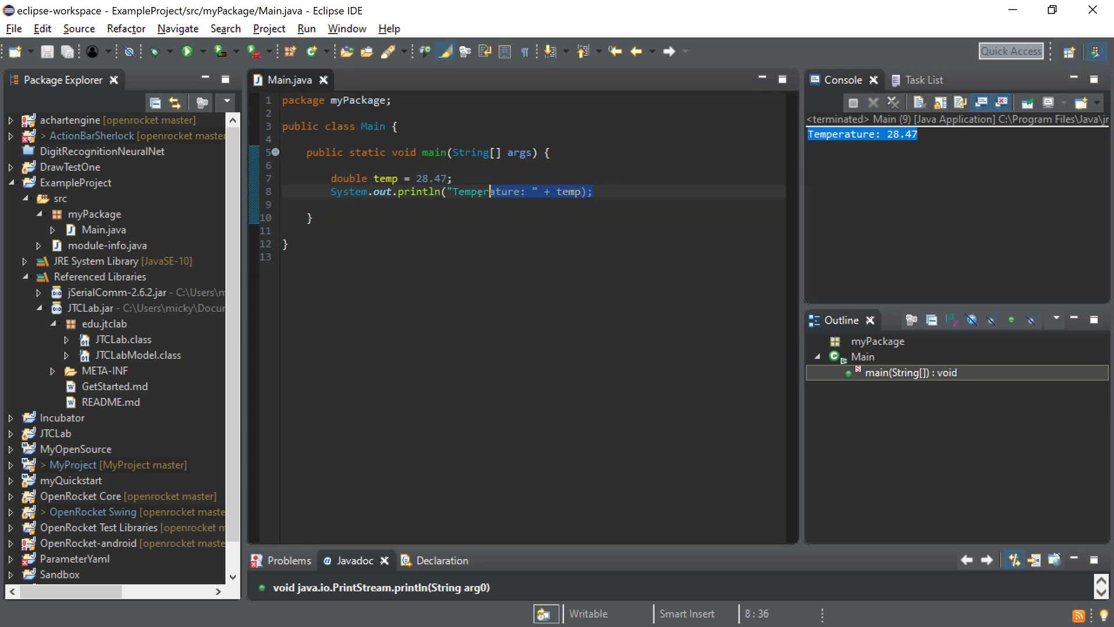
{"action": "left_click_drag", "start_coordinate": [454, 178], "coordinate": [330, 178]}
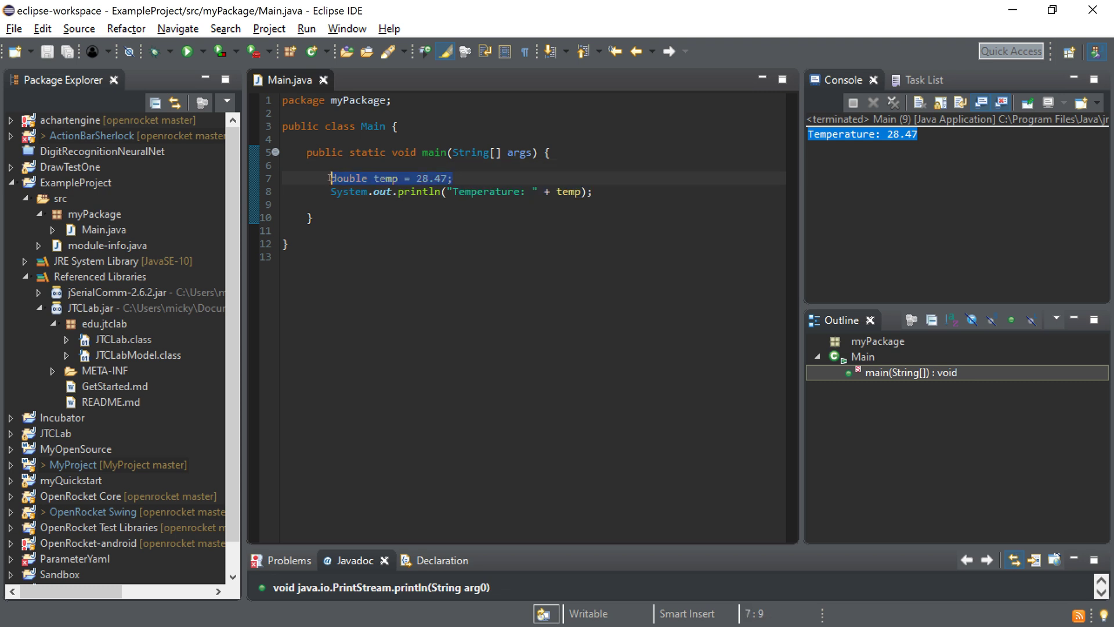
{"action": "key", "text": "BackSpace"}
{"action": "key", "text": "BackSpace"}
{"action": "key", "text": "BackSpace"}
{"action": "key", "text": "BackSpace"}
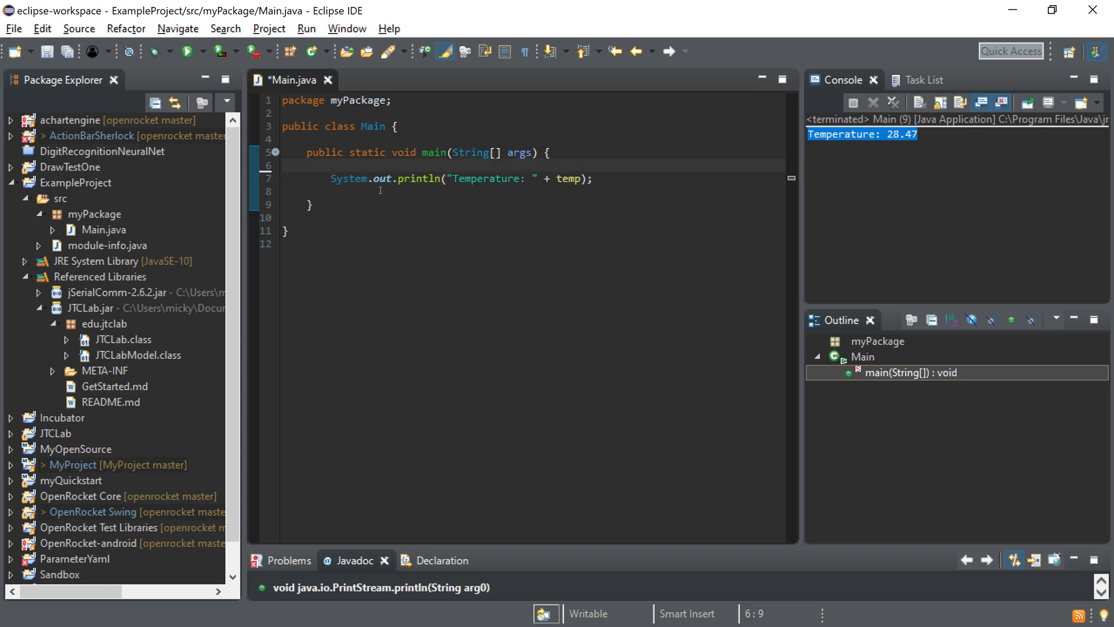
{"action": "left_click", "coordinate": [441, 179]}
{"action": "left_click", "coordinate": [870, 162]}
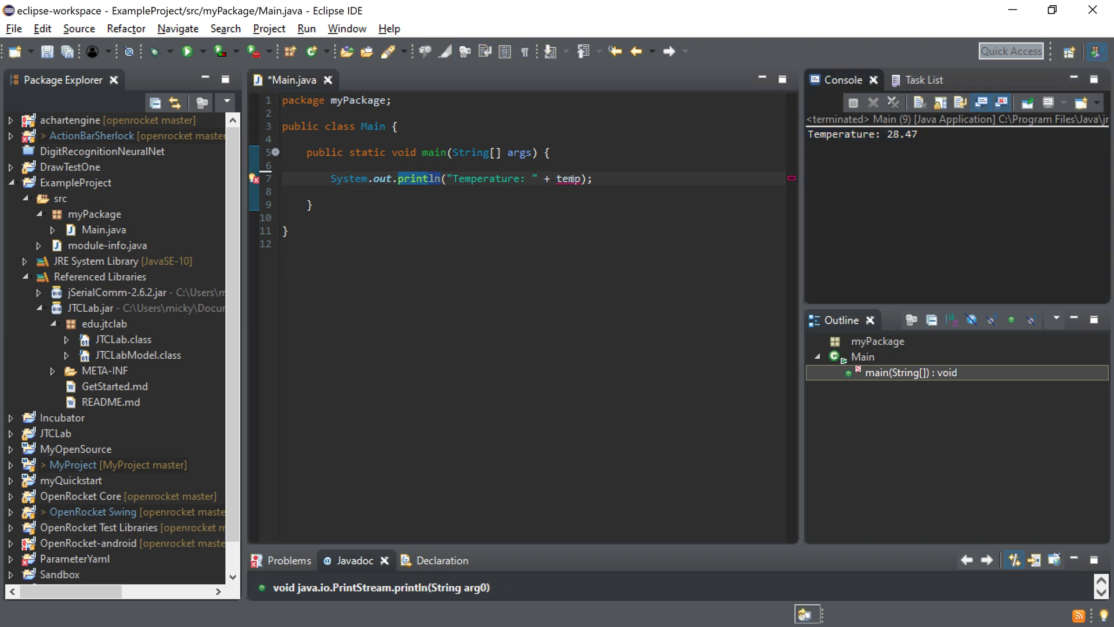
{"action": "left_click", "coordinate": [937, 133]}
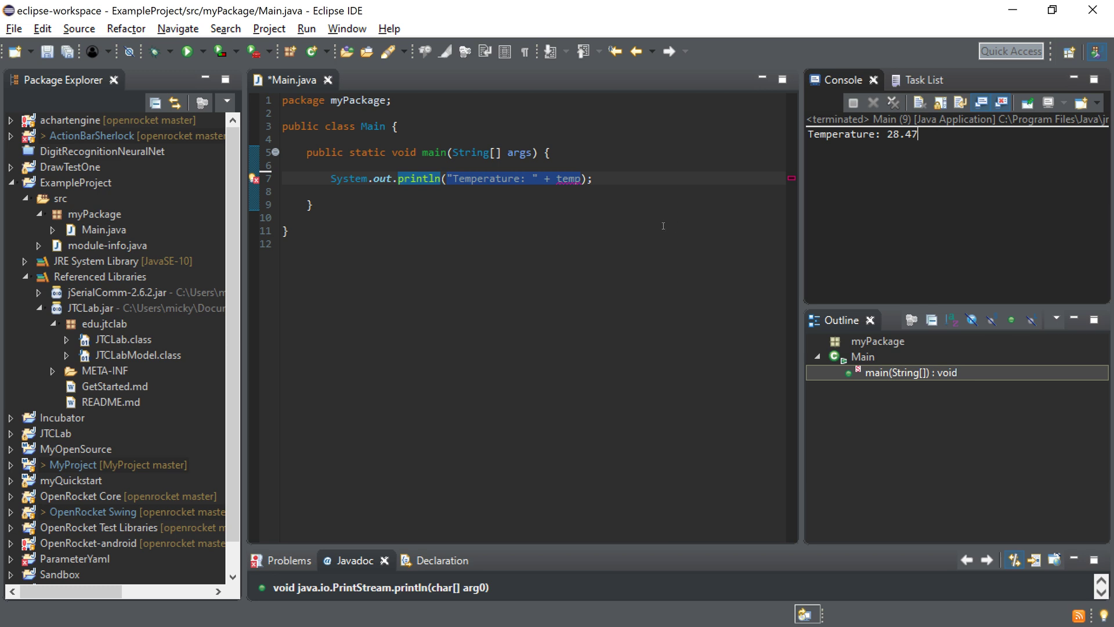
{"action": "left_click", "coordinate": [520, 178]}
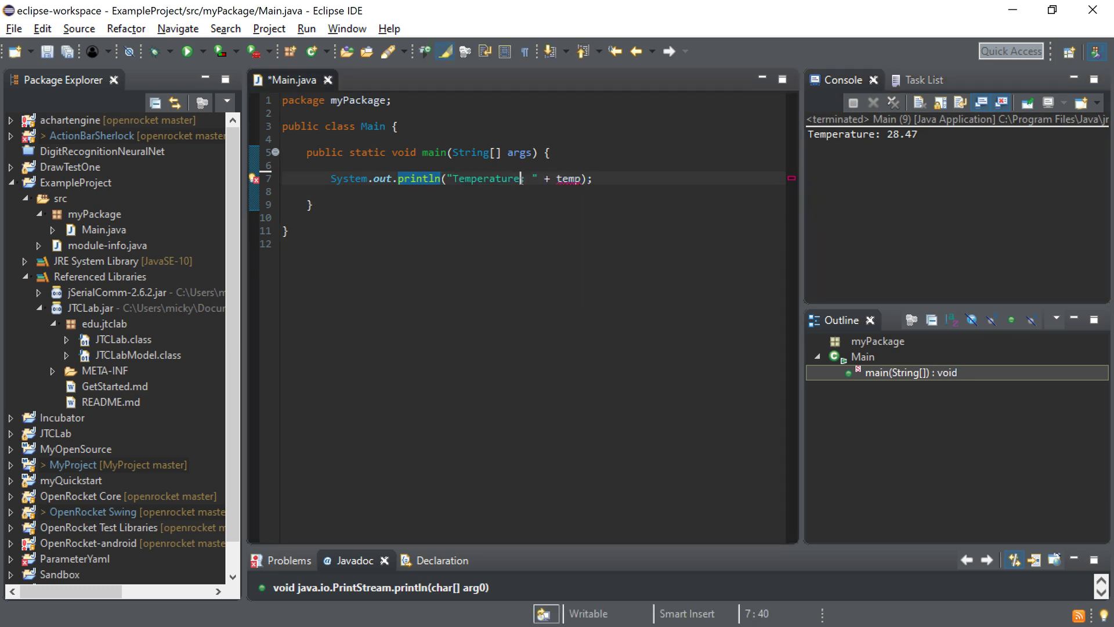
{"action": "left_click_drag", "start_coordinate": [446, 178], "coordinate": [582, 179]}
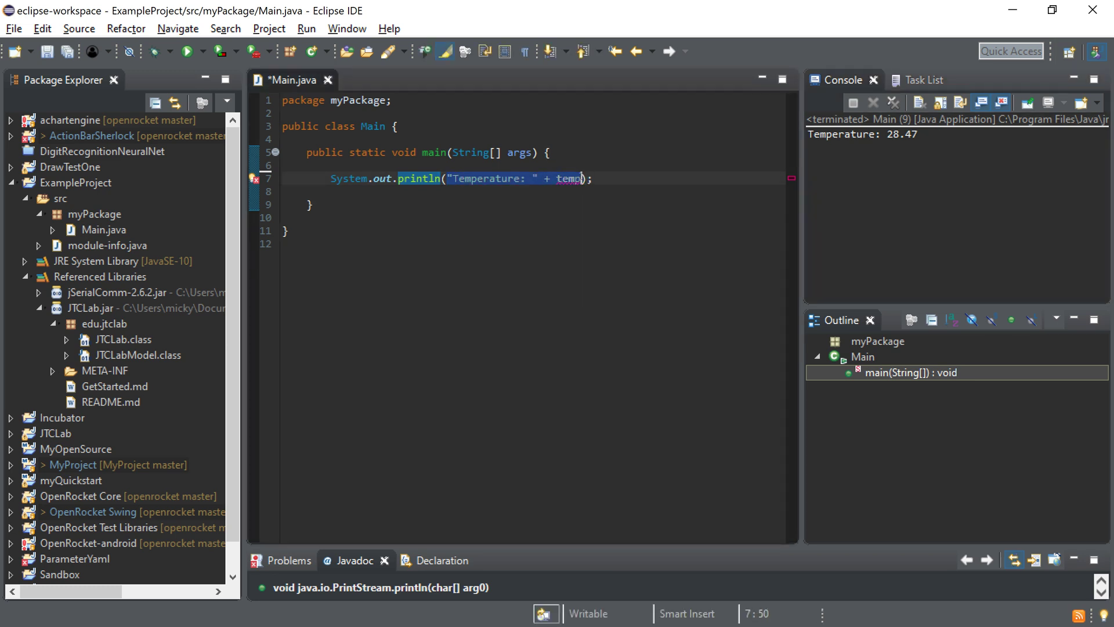
{"action": "type", "text": "\"a\""}
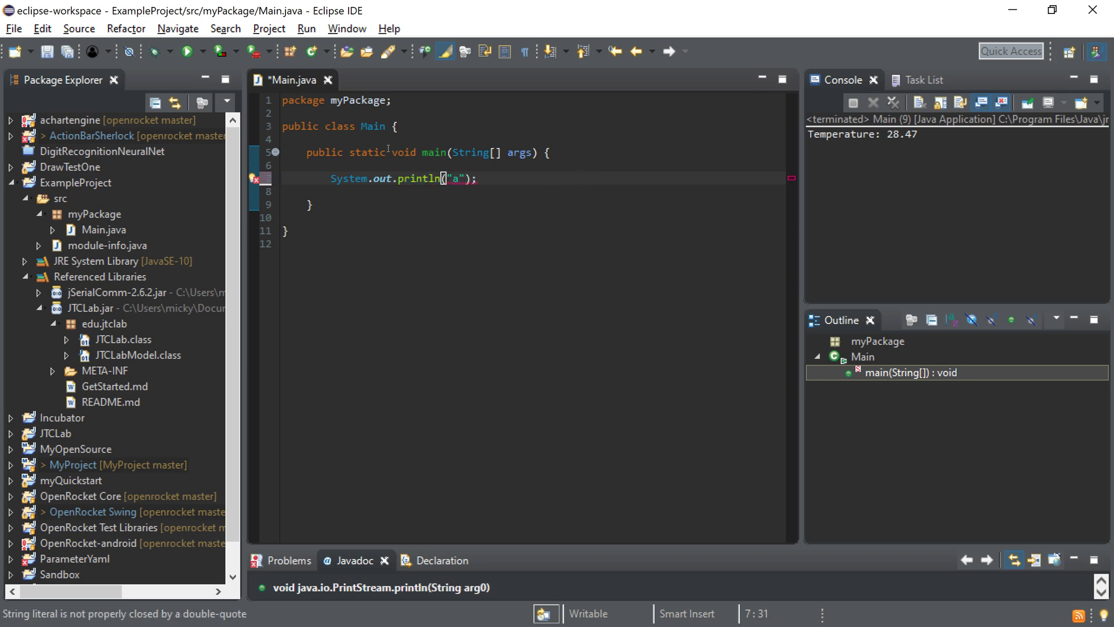
Duplicate the print line, change the copy to "b", save and run so a and b are listed
{"action": "left_click_drag", "start_coordinate": [478, 178], "coordinate": [354, 185]}
{"action": "key", "text": "Left"}
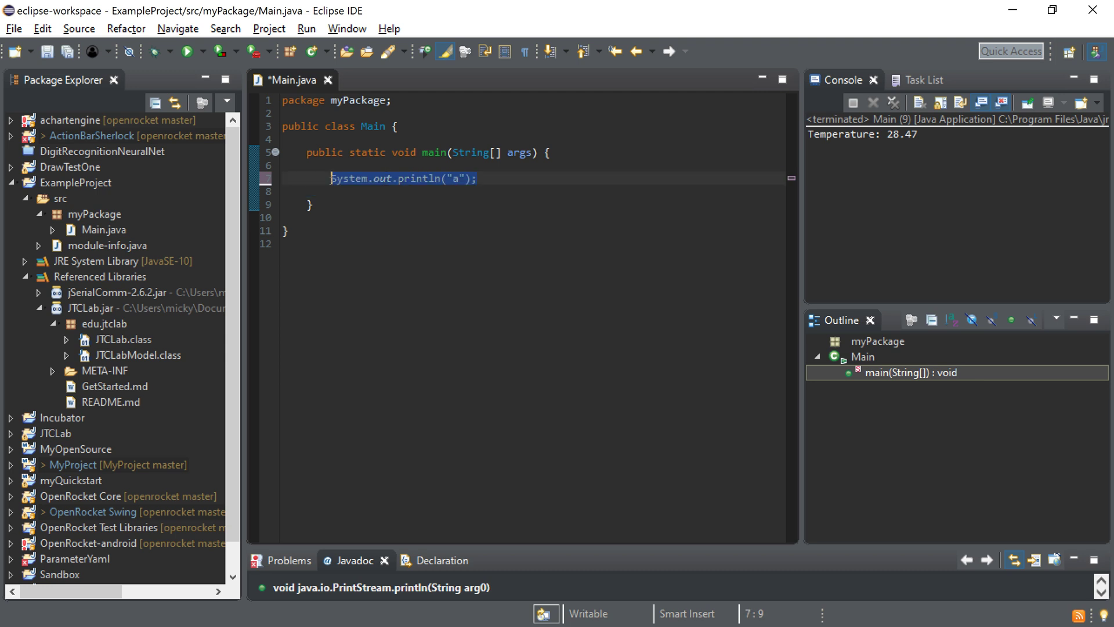
{"action": "key", "text": "ctrl+v"}
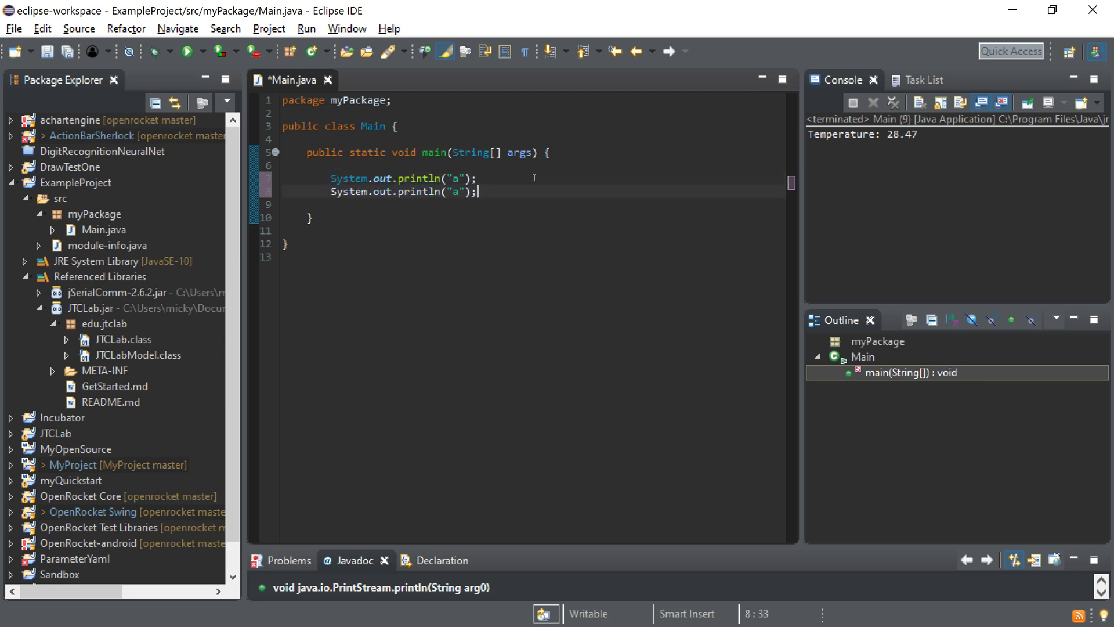
{"action": "left_click", "coordinate": [459, 191]}
{"action": "key", "text": "BackSpace"}
{"action": "type", "text": "b"}
{"action": "key", "text": "ctrl+s"}
{"action": "key", "text": "ctrl+F11"}
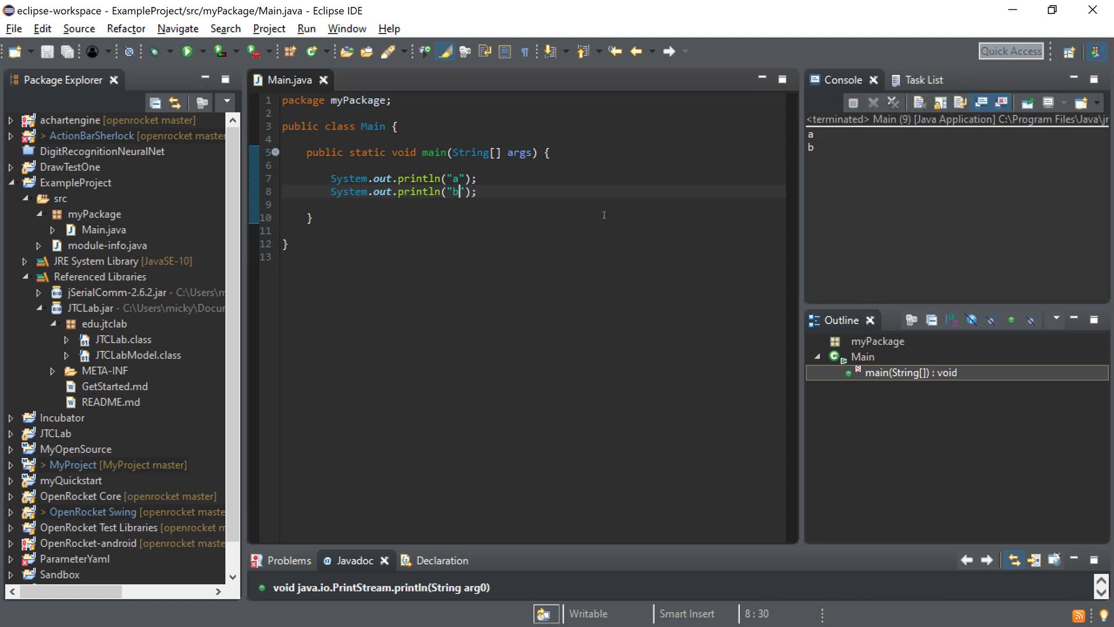
Change the first println to print and run so a prints without a newline
{"action": "left_click", "coordinate": [467, 179]}
{"action": "key", "text": "BackSpace"}
{"action": "key", "text": "BackSpace"}
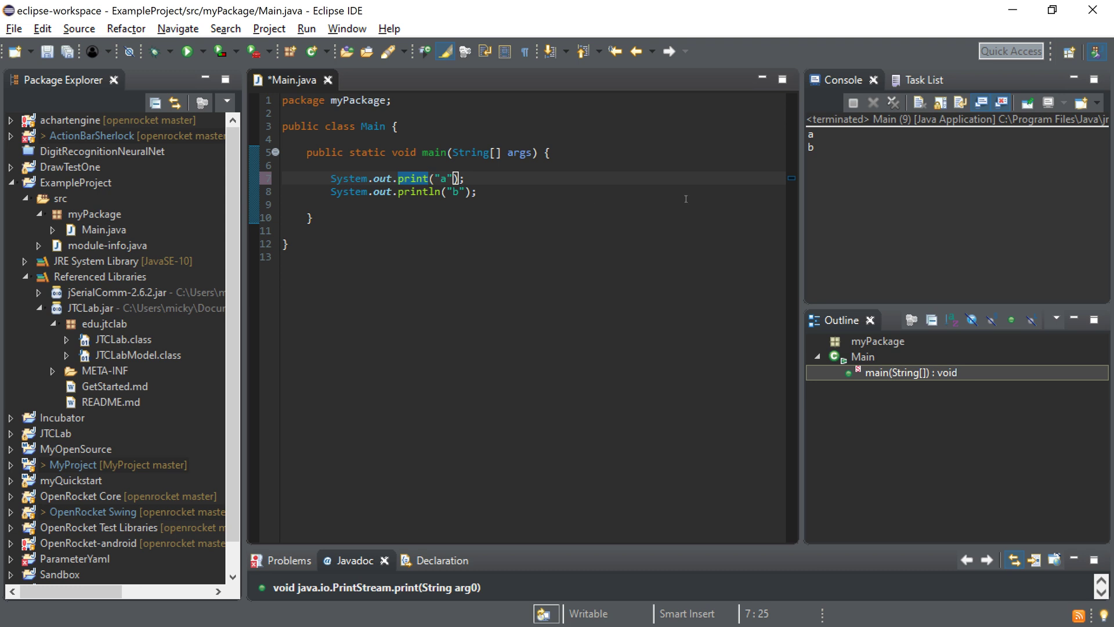
{"action": "left_click", "coordinate": [822, 135]}
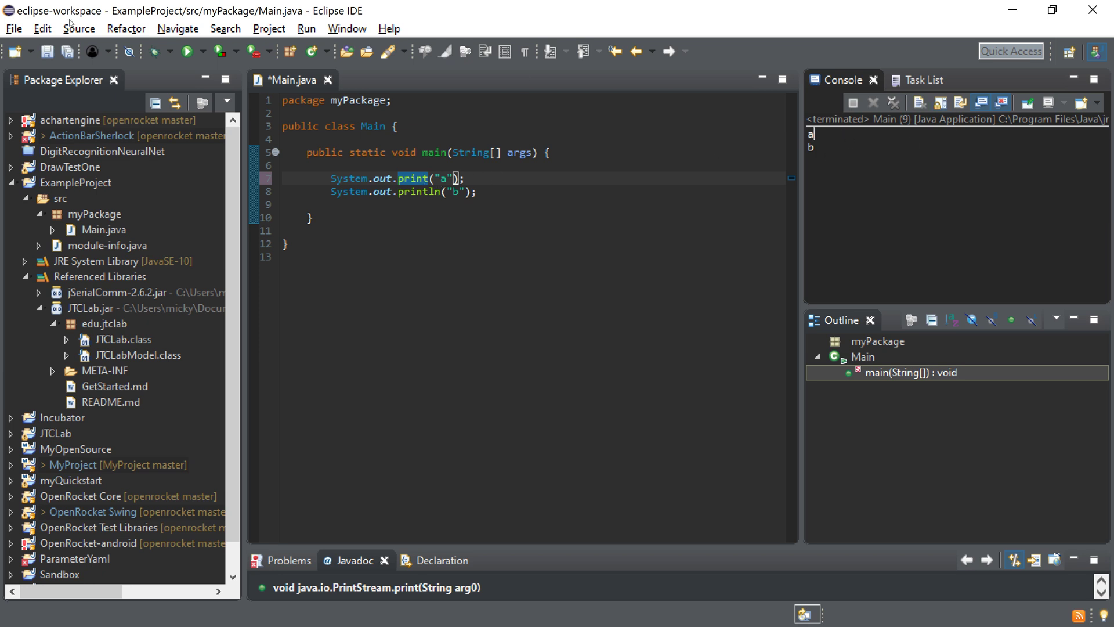
{"action": "left_click", "coordinate": [184, 54]}
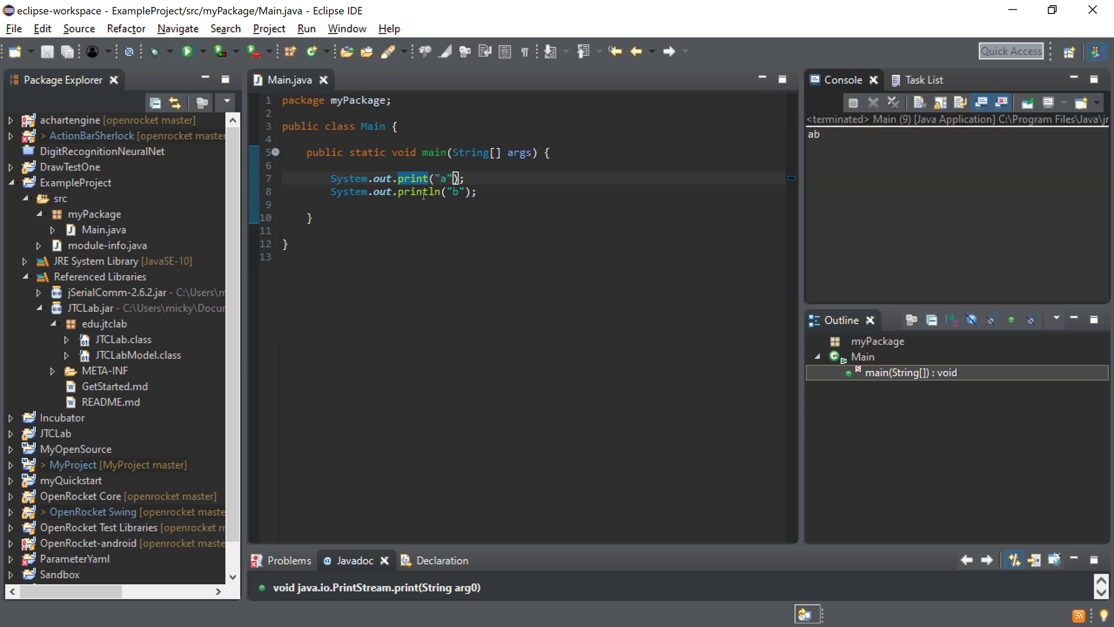
Add a third println for "c" by duplicating the b line, then run to show ab then c
{"action": "left_click_drag", "start_coordinate": [477, 192], "coordinate": [330, 192]}
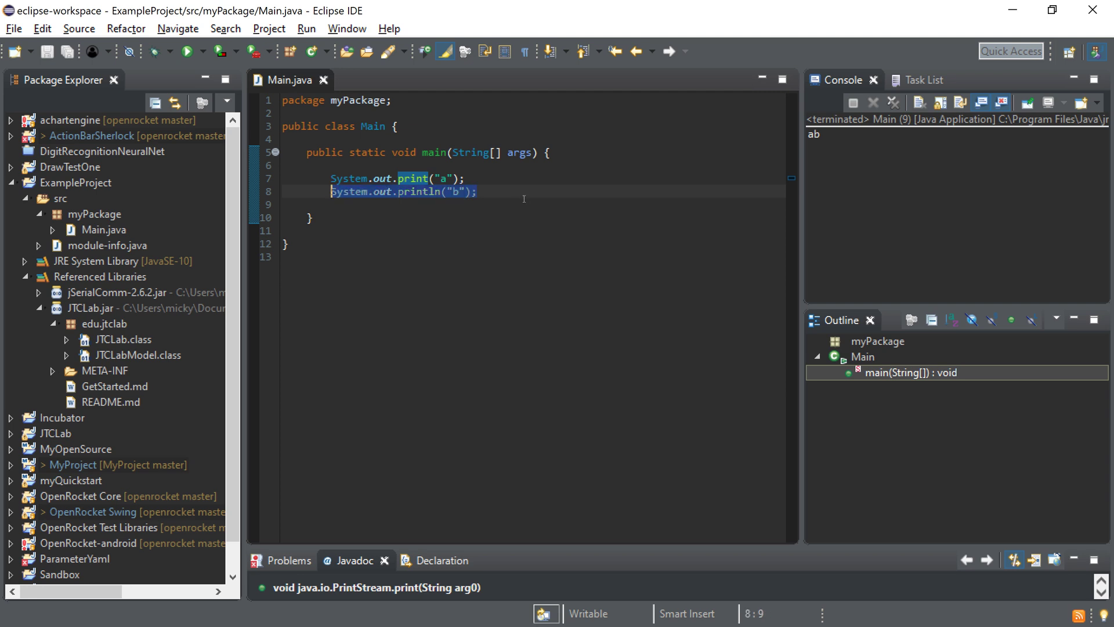
{"action": "key", "text": "ctrl+c"}
{"action": "key", "text": "End"}
{"action": "key", "text": "Return"}
{"action": "key", "text": "ctrl+v"}
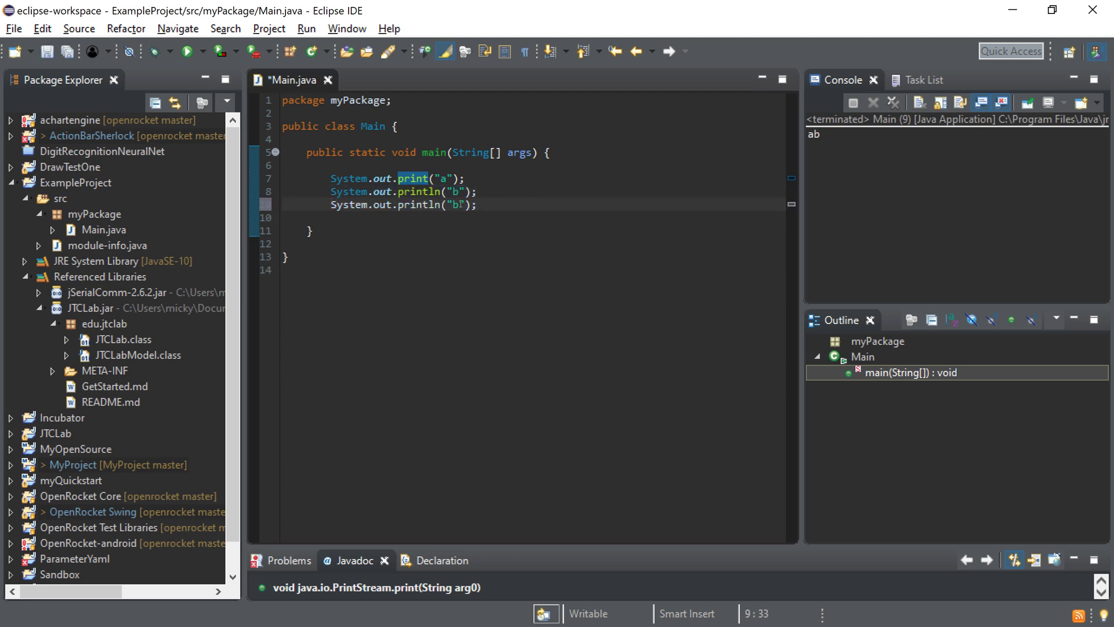
{"action": "double_click", "coordinate": [460, 205]}
{"action": "type", "text": "c"}
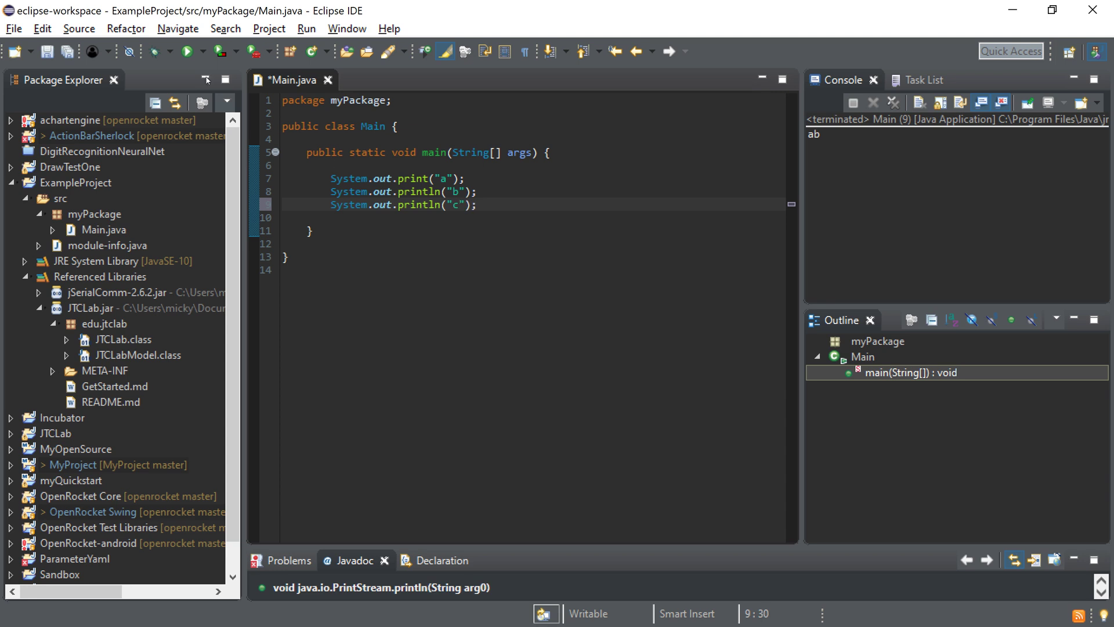
{"action": "left_click", "coordinate": [186, 52]}
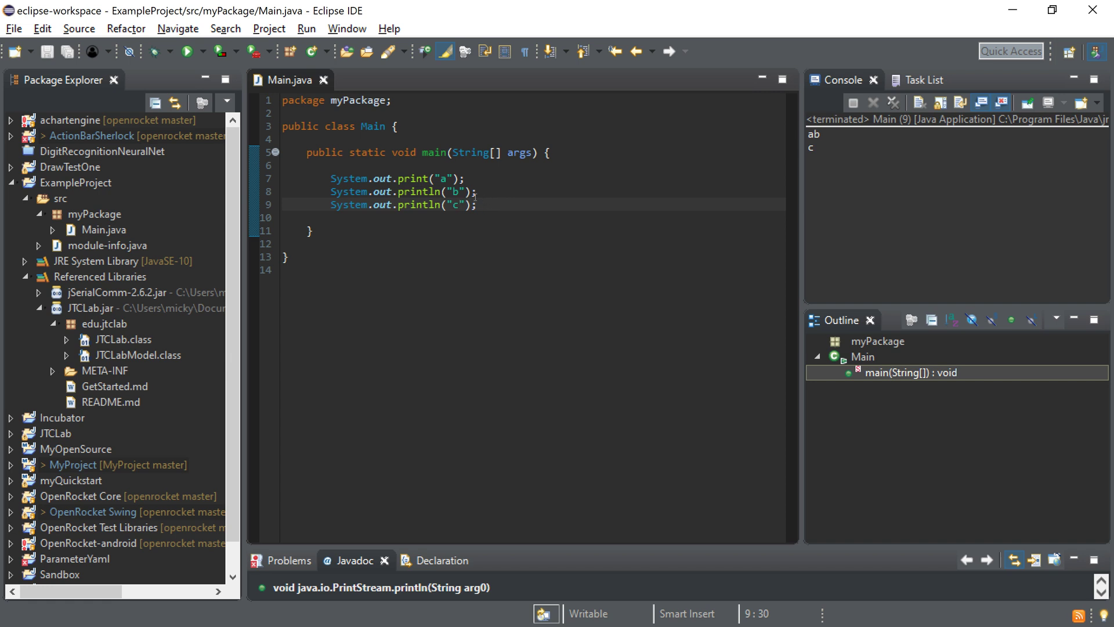
Make line 7 print the "Temperature: " string, drop the c line, put 23.4 on line 8 and run
{"action": "left_click", "coordinate": [445, 180]}
{"action": "type", "text": "Temperature:"}
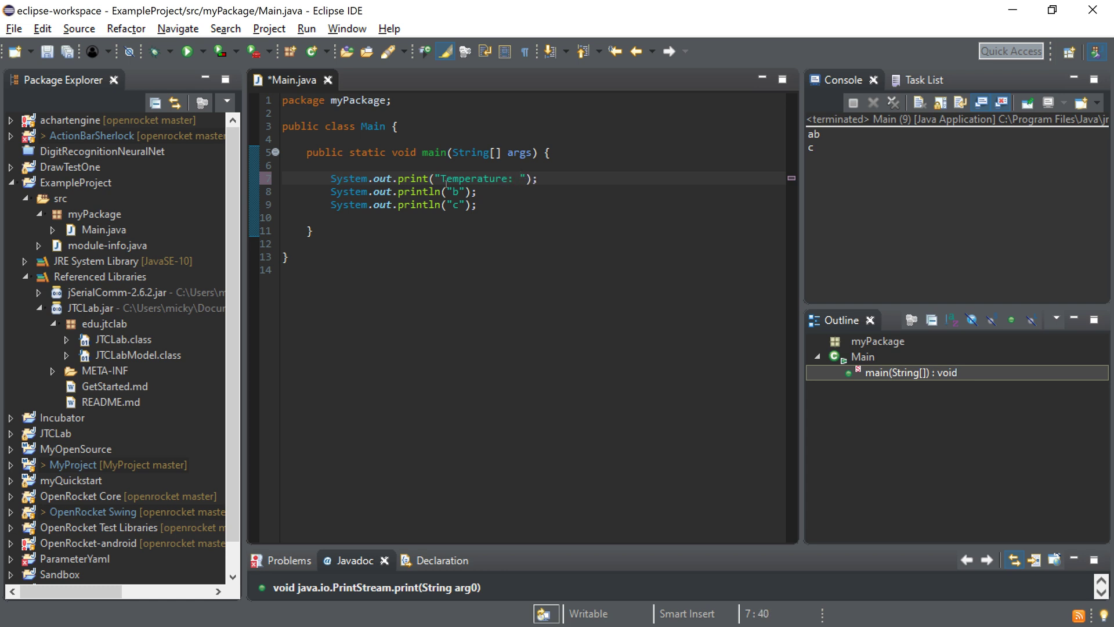
{"action": "left_click_drag", "start_coordinate": [475, 209], "coordinate": [481, 198]}
{"action": "key", "text": "BackSpace"}
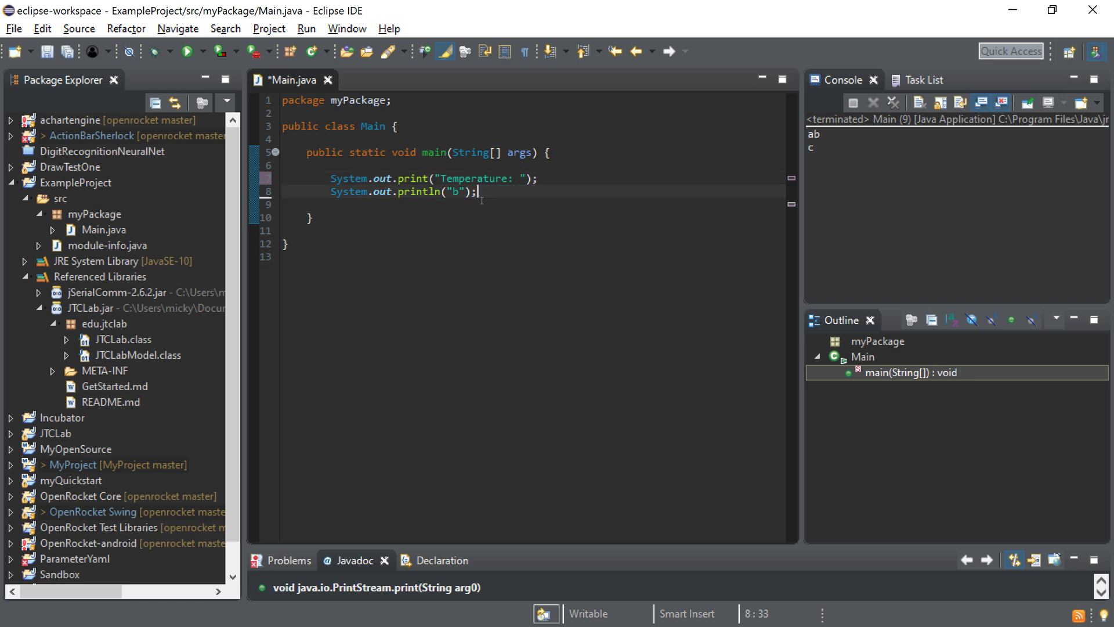
{"action": "left_click_drag", "start_coordinate": [467, 191], "coordinate": [447, 192]}
{"action": "type", "text": "23.4"}
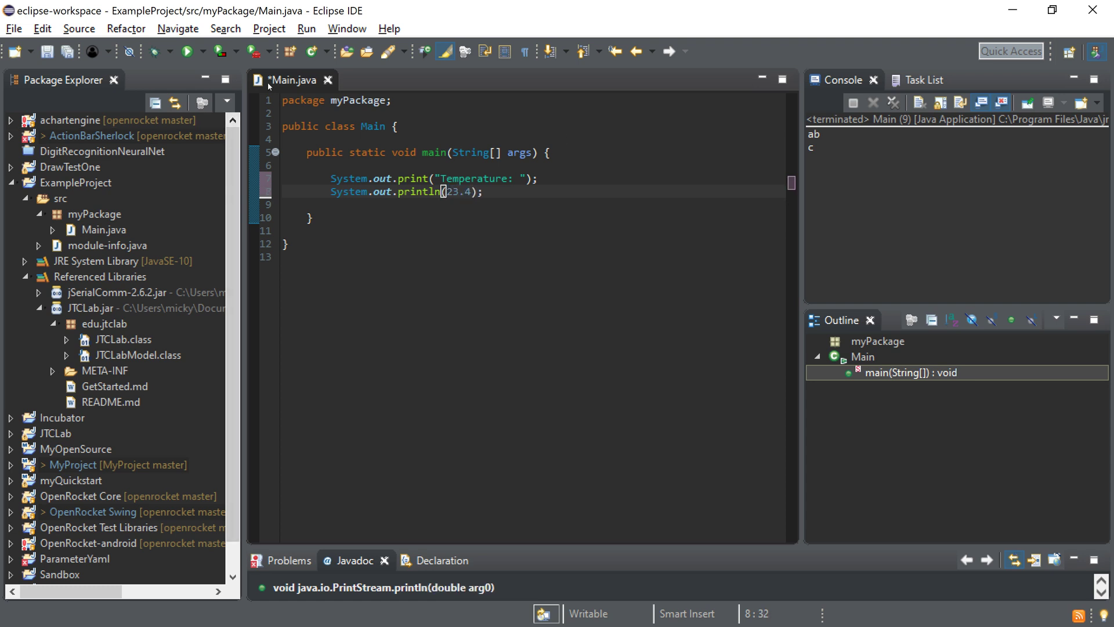
{"action": "left_click", "coordinate": [187, 51]}
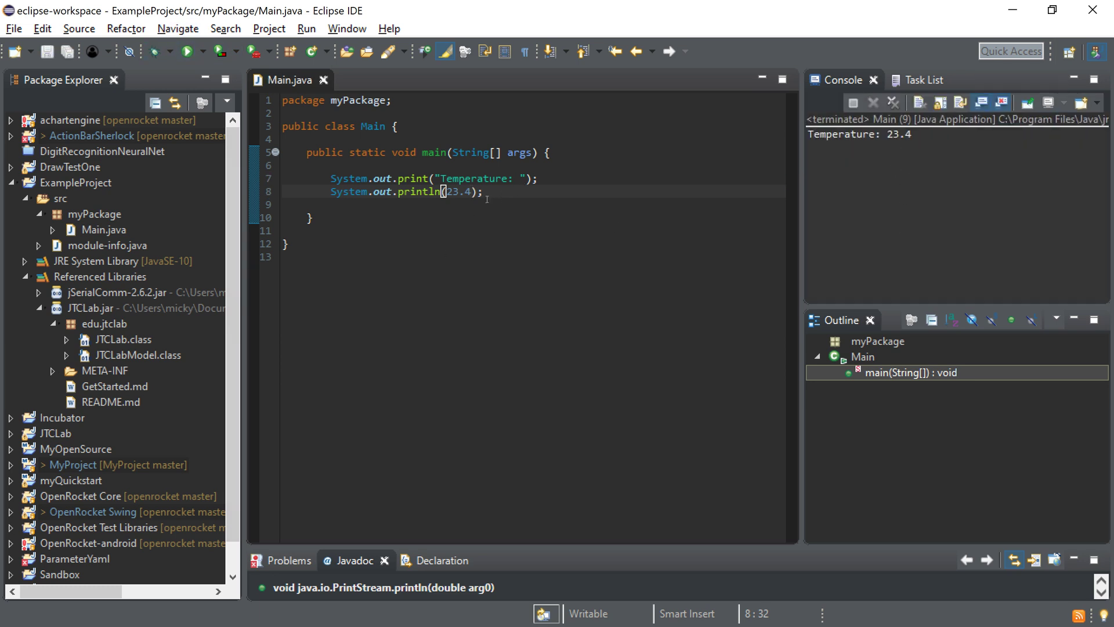
Combine into one print("Temperature: " + 23.4), delete the leftover line, run, and return to GitHub
{"action": "left_click", "coordinate": [527, 179]}
{"action": "type", "text": "+"}
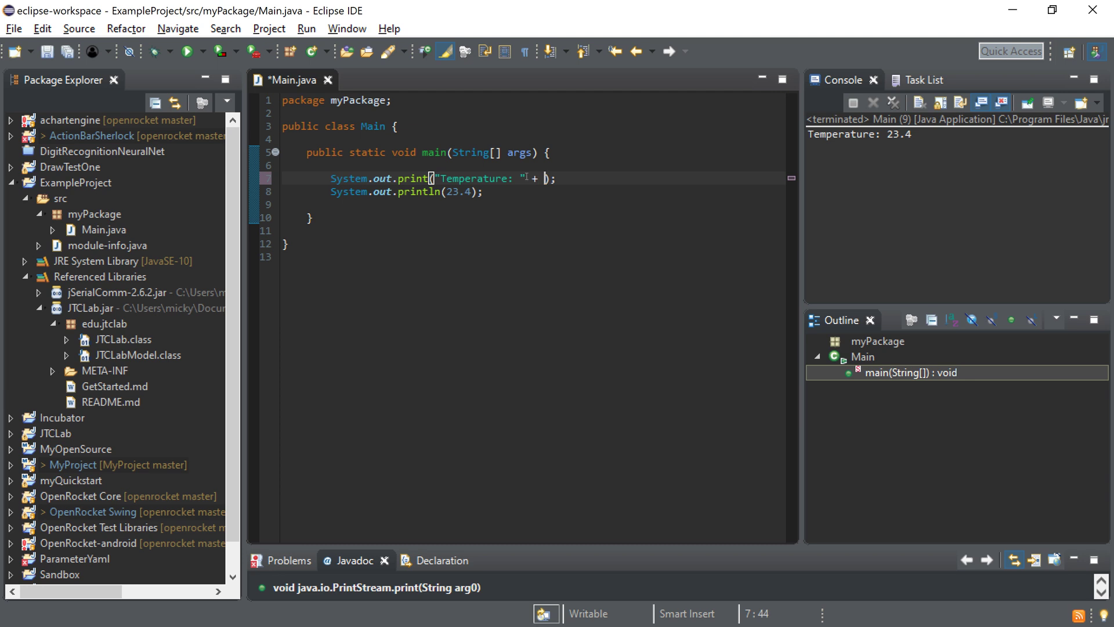
{"action": "left_click_drag", "start_coordinate": [470, 192], "coordinate": [445, 192]}
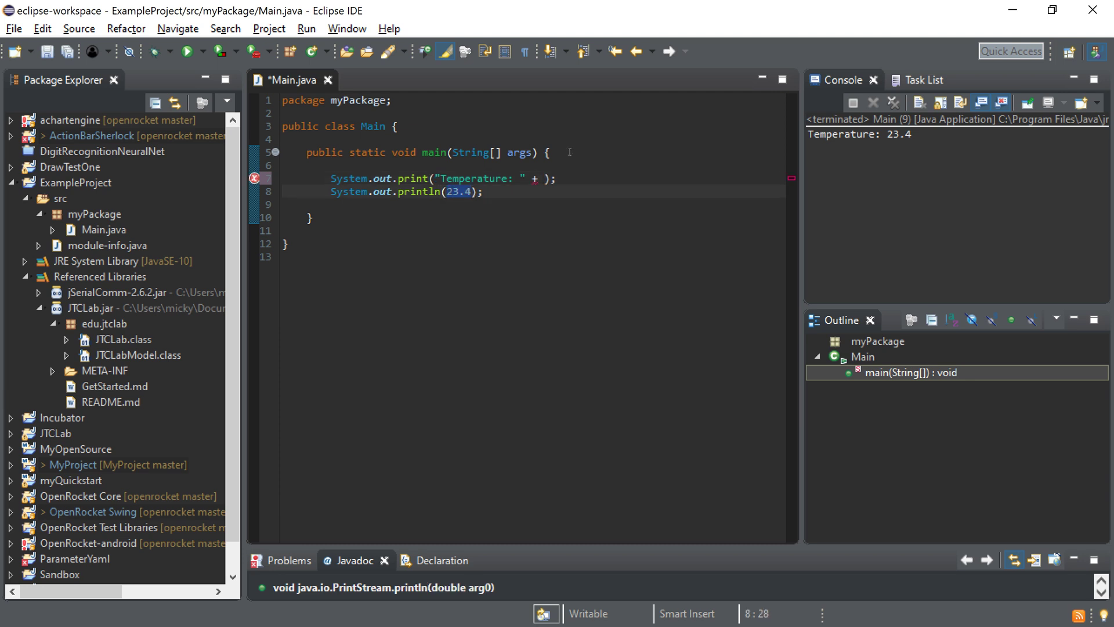
{"action": "key", "text": "ctrl+c"}
{"action": "left_click", "coordinate": [545, 178]}
{"action": "key", "text": "ctrl+v"}
{"action": "key", "text": "shift+Home"}
{"action": "key", "text": "BackSpace"}
{"action": "key", "text": "BackSpace"}
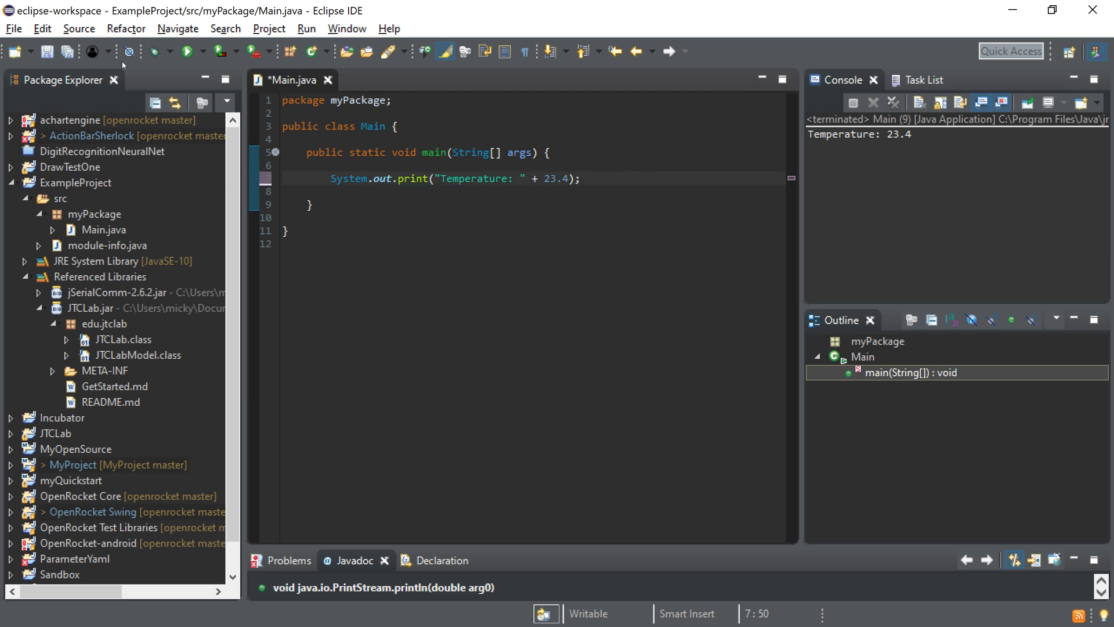
{"action": "left_click", "coordinate": [188, 52]}
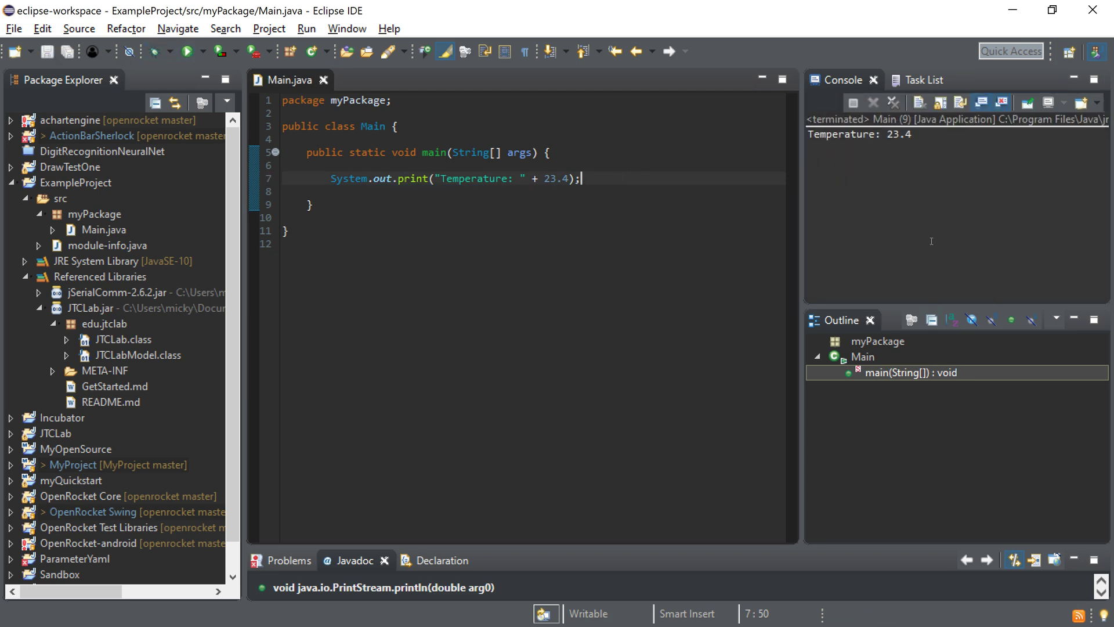
{"action": "key", "text": "alt+Tab"}
{"action": "scroll", "coordinate": [527, 417], "scroll_direction": "down", "scroll_amount": 1}
{"action": "scroll", "coordinate": [527, 414], "scroll_direction": "down", "scroll_amount": 3}
{"action": "scroll", "coordinate": [526, 411], "scroll_direction": "down", "scroll_amount": 1}
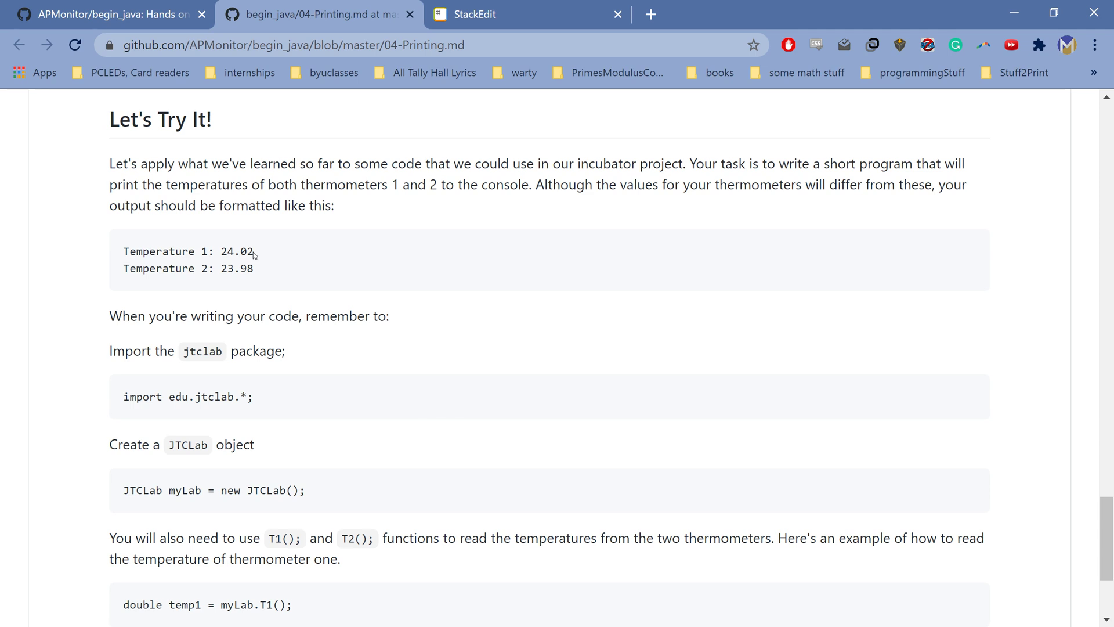
Delete the old Temperature print statement, leaving main empty with a fresh line
{"action": "key", "text": "alt+Tab"}
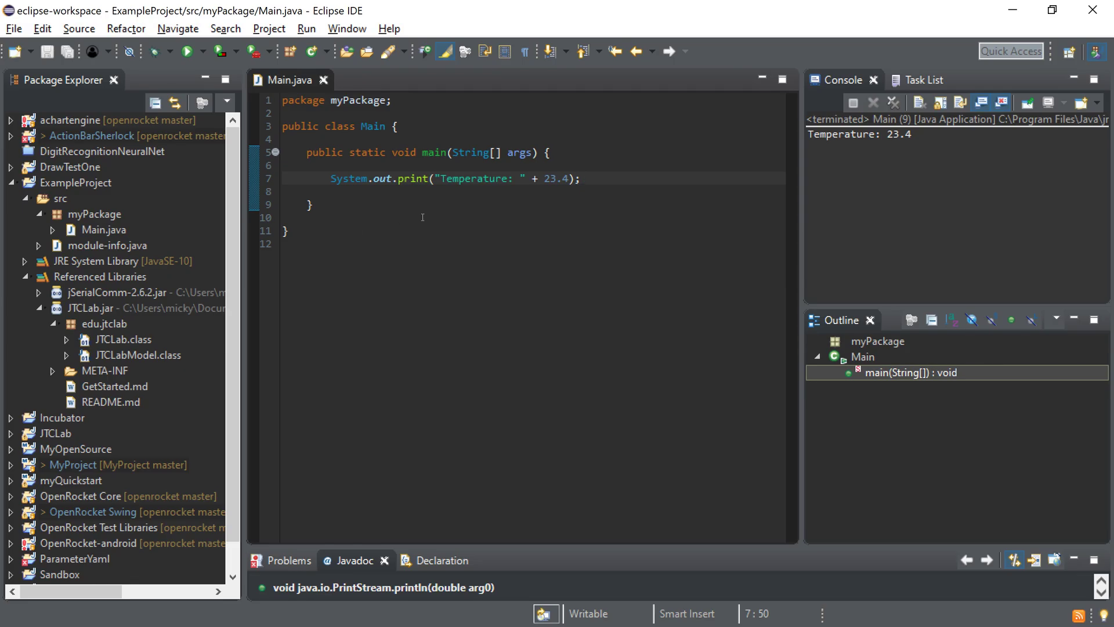
{"action": "key", "text": "Return"}
{"action": "left_click_drag", "start_coordinate": [580, 178], "coordinate": [332, 165]}
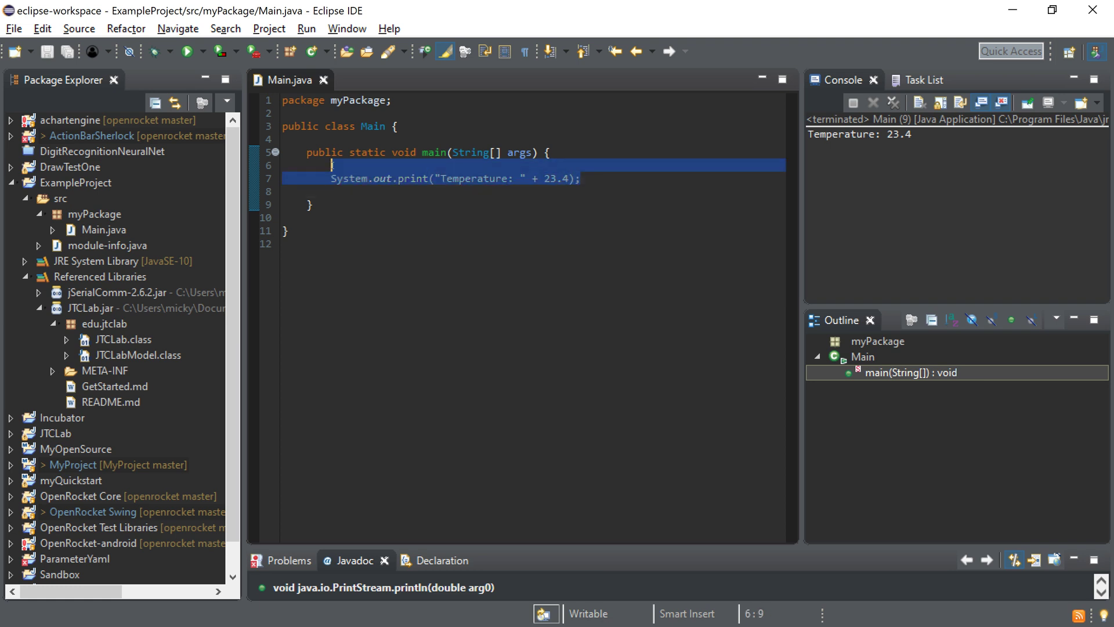
{"action": "key", "text": "Delete"}
{"action": "key", "text": "Return"}
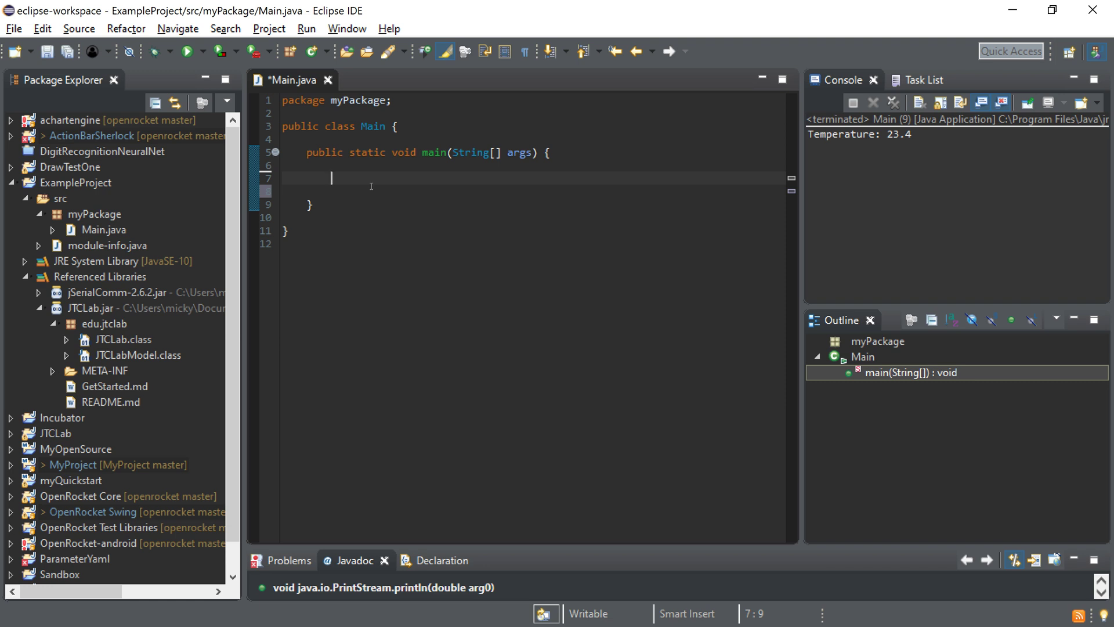
Review the import, JTCLab object and T1/T2 instructions on GitHub, then return to Eclipse
{"action": "key", "text": "alt+Tab"}
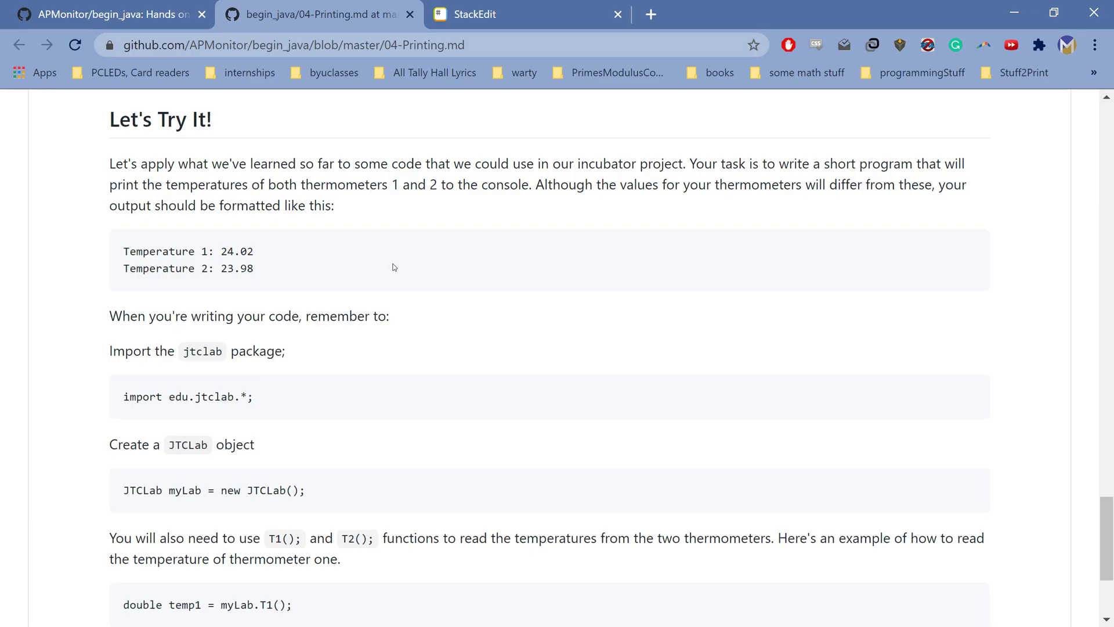
{"action": "scroll", "coordinate": [368, 356], "scroll_direction": "down", "scroll_amount": 3}
{"action": "scroll", "coordinate": [369, 356], "scroll_direction": "up", "scroll_amount": 1}
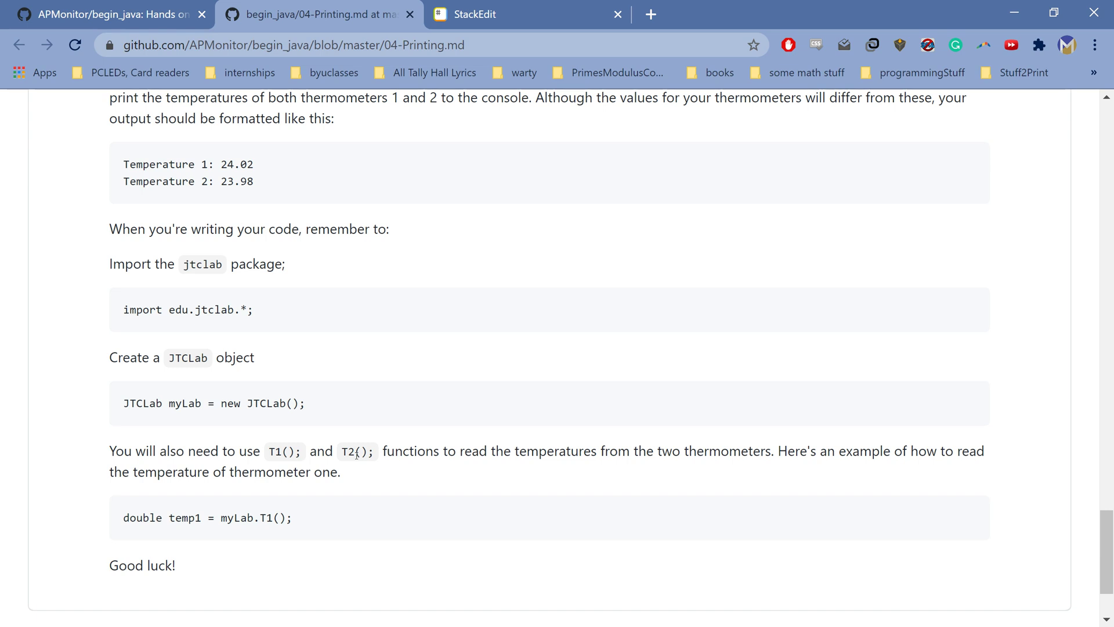
{"action": "key", "text": "alt+Tab"}
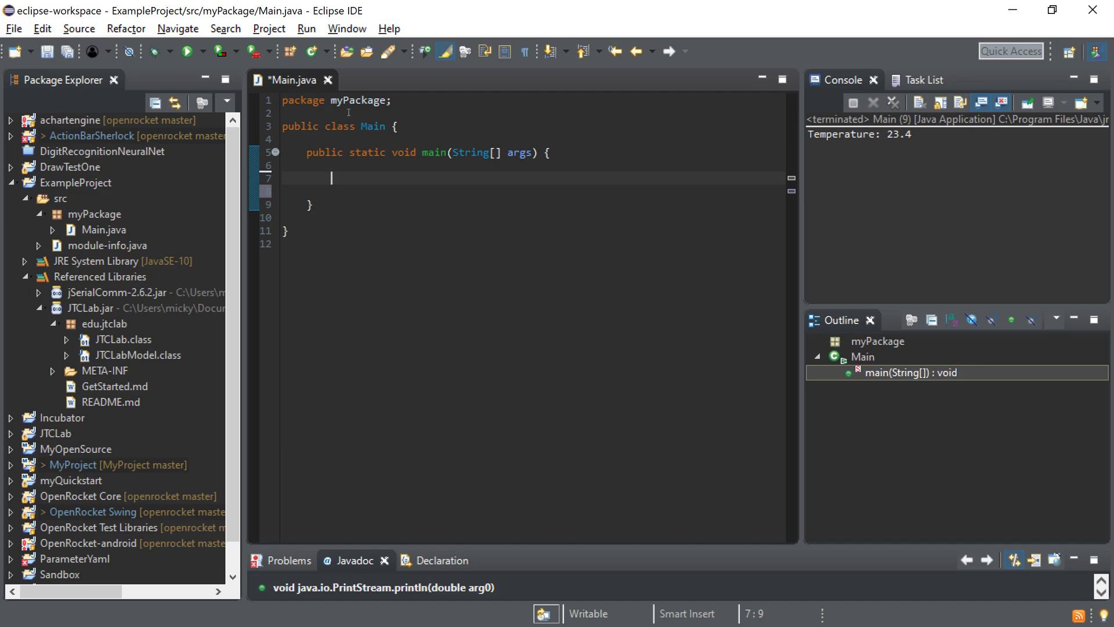
Add 'import edu.jtclab.*;' and create 'JTCLab myLab = new JTCLab();' inside main
{"action": "left_click", "coordinate": [347, 113]}
{"action": "key", "text": "Return"}
{"action": "key", "text": "Return"}
{"action": "key", "text": "Up"}
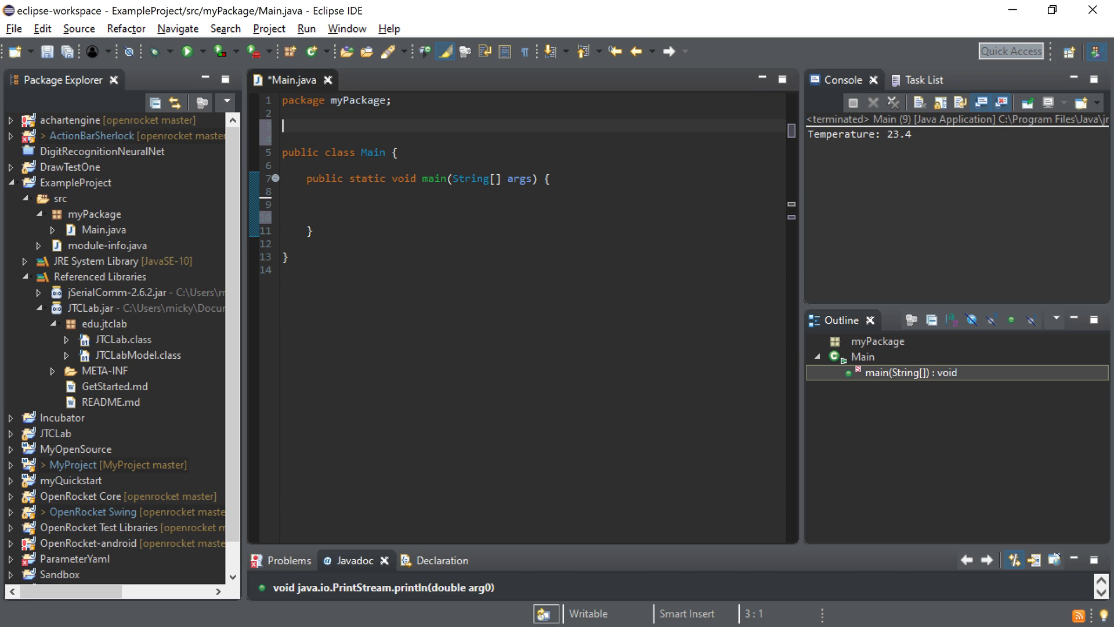
{"action": "type", "text": "import edu.jtclab.*;"}
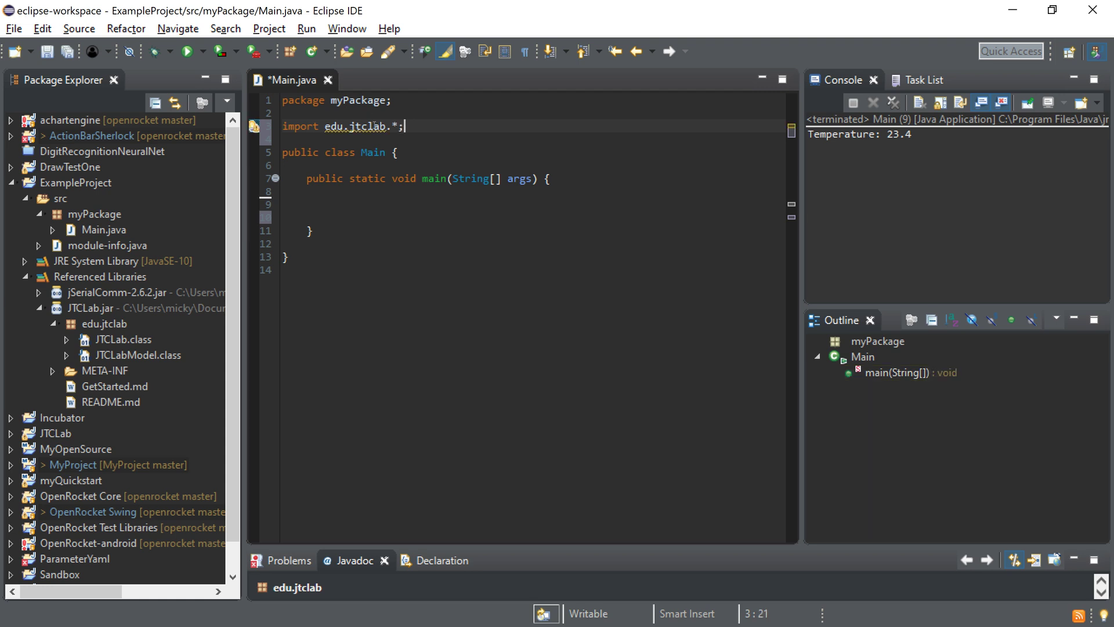
{"action": "left_click", "coordinate": [383, 199]}
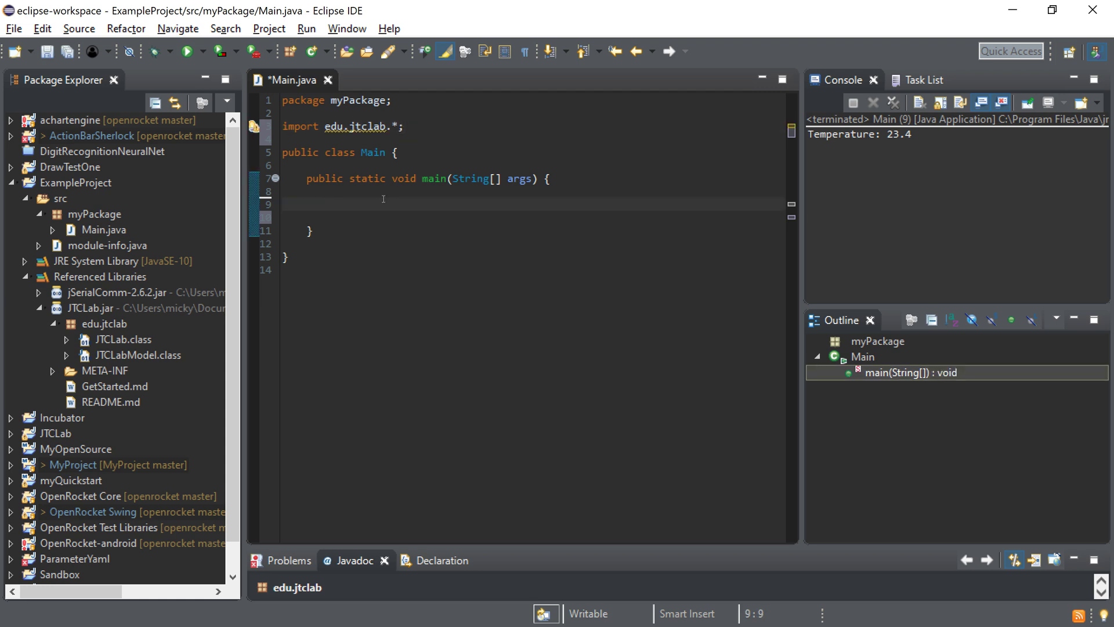
{"action": "type", "text": "JTCLab"}
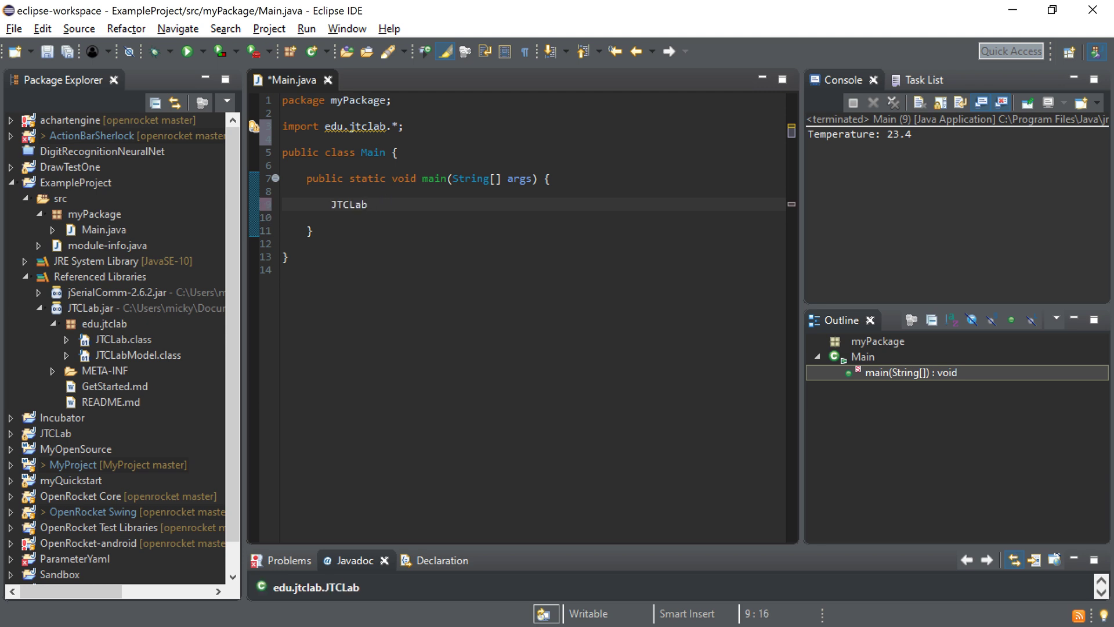
{"action": "type", "text": " myLab = new "}
{"action": "type", "text": "JTCLab"}
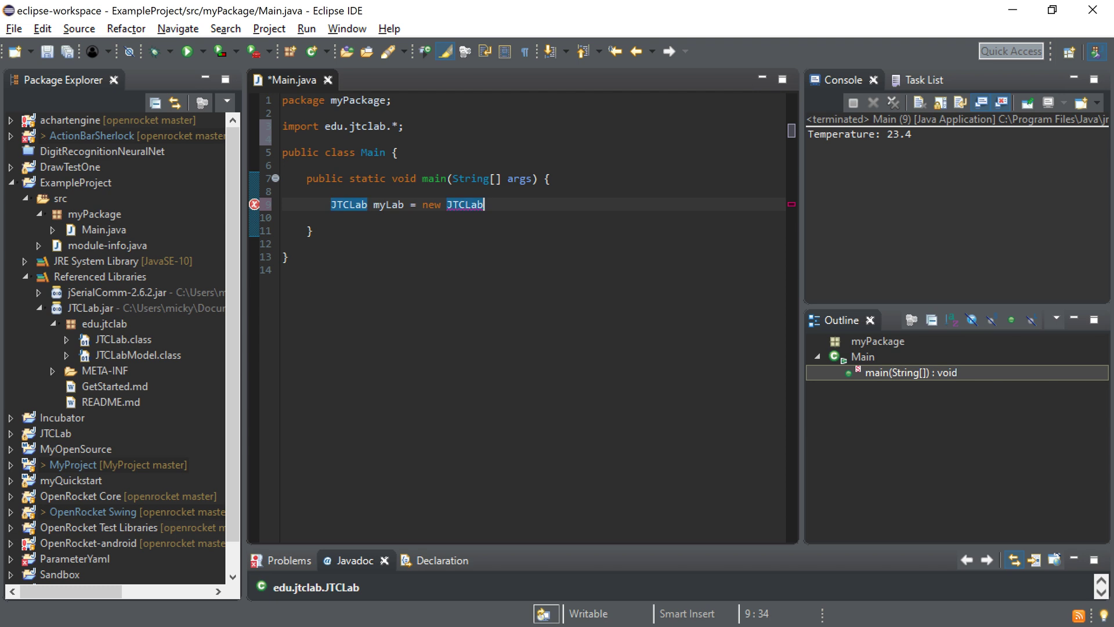
{"action": "type", "text": "();"}
{"action": "key", "text": "Return"}
{"action": "key", "text": "Return"}
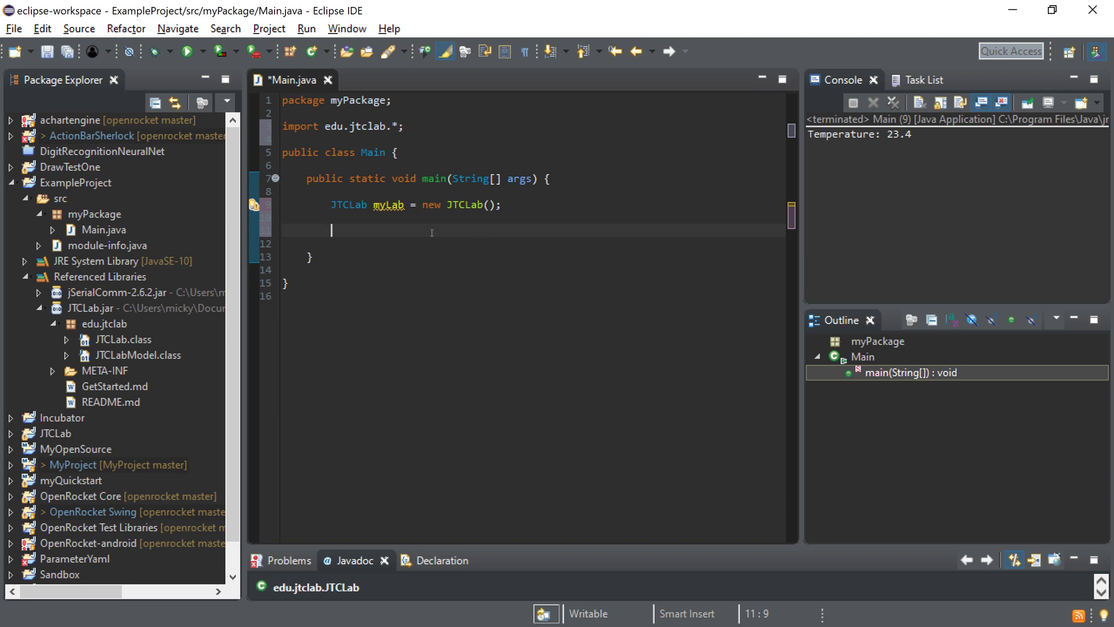
{"action": "type", "text": "double temp"}
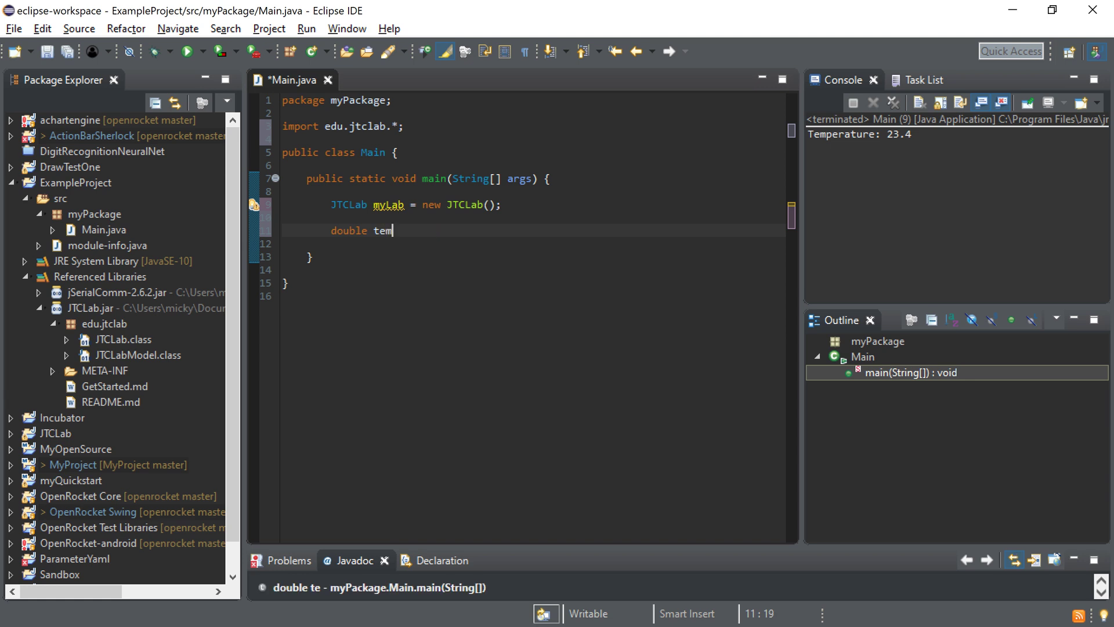
{"action": "type", "text": "1;"}
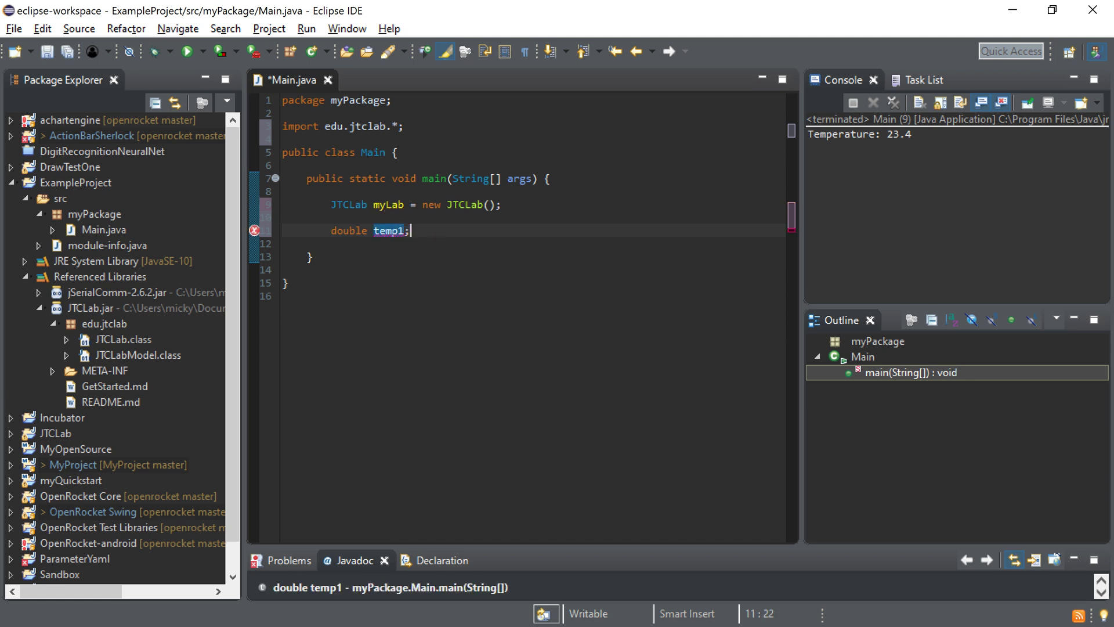
Assign double temp1 = myLab.T1(); using the content-assist suggestion
{"action": "key", "text": "Return"}
{"action": "type", "text": "double temp"}
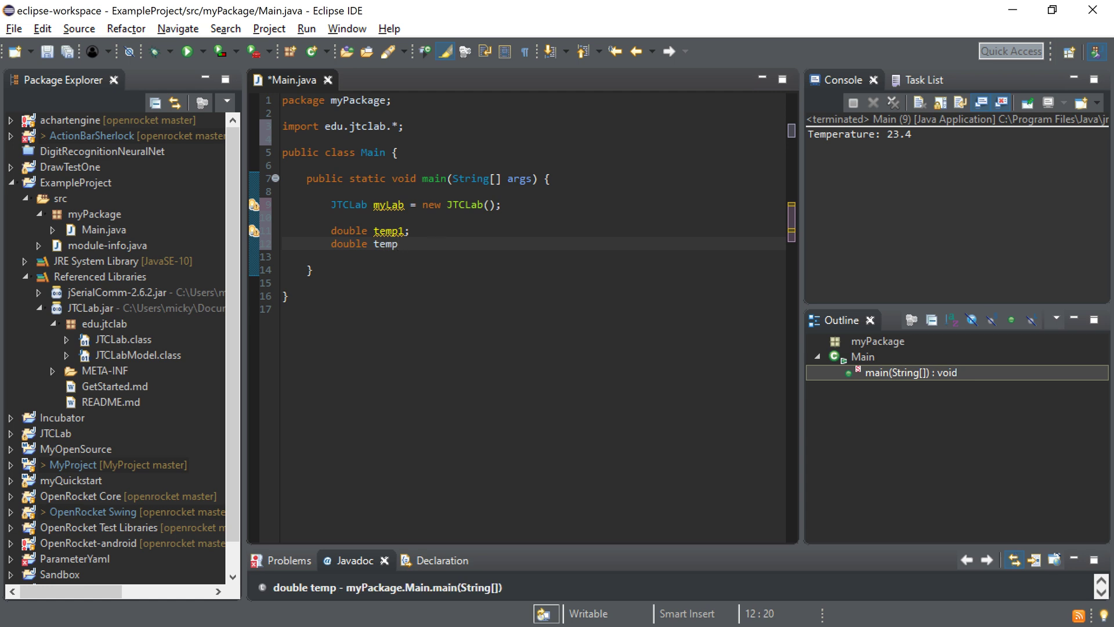
{"action": "type", "text": "2;"}
{"action": "left_click", "coordinate": [407, 231]}
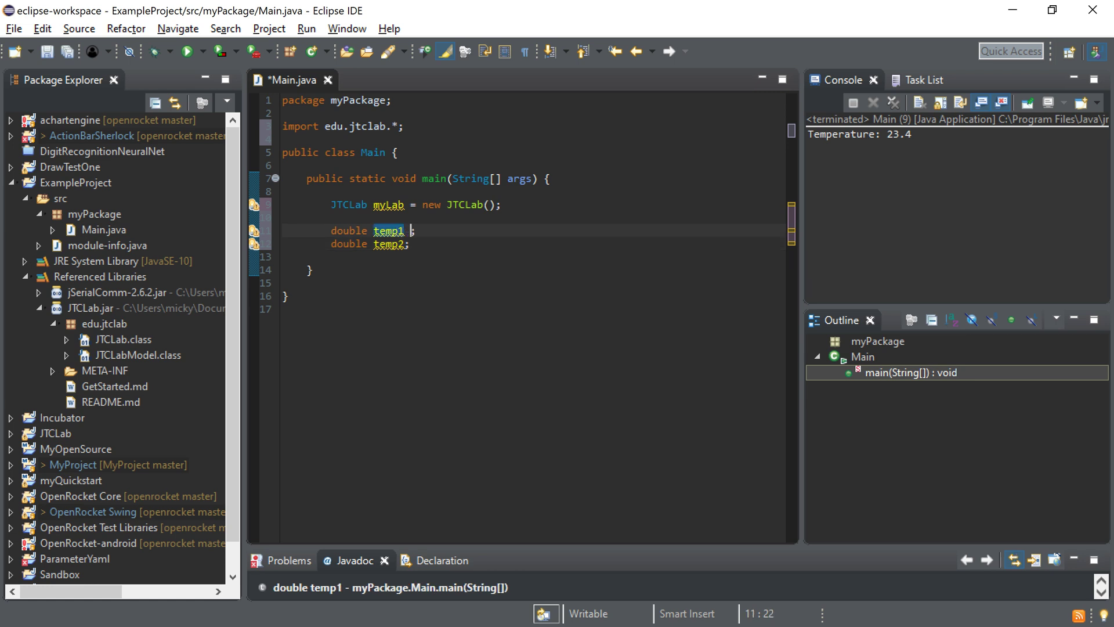
{"action": "type", "text": "="}
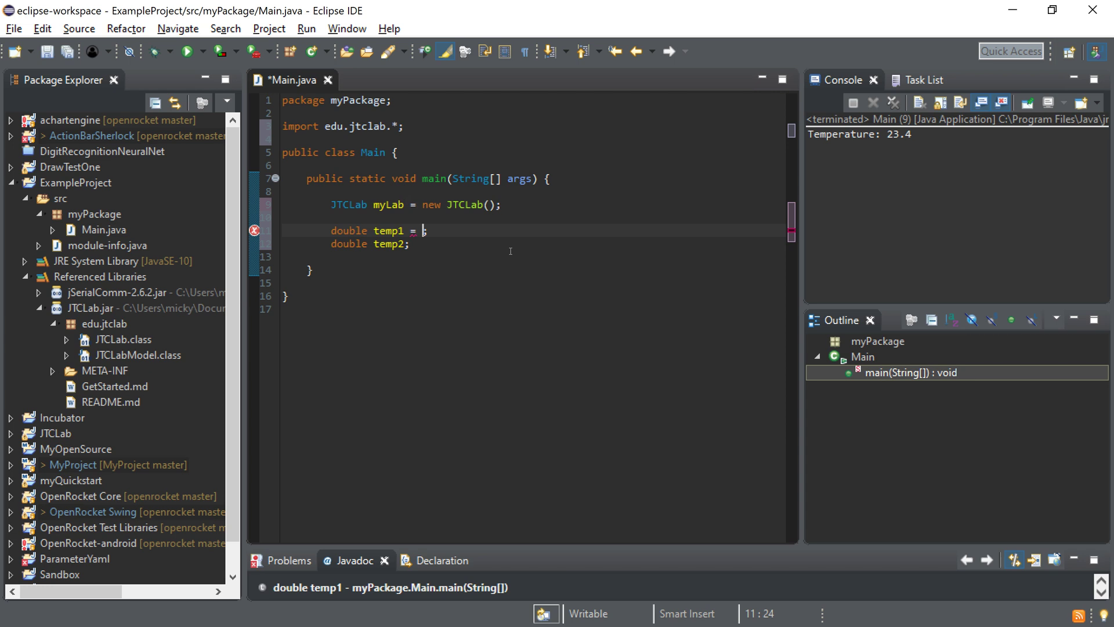
{"action": "type", "text": "myLab."}
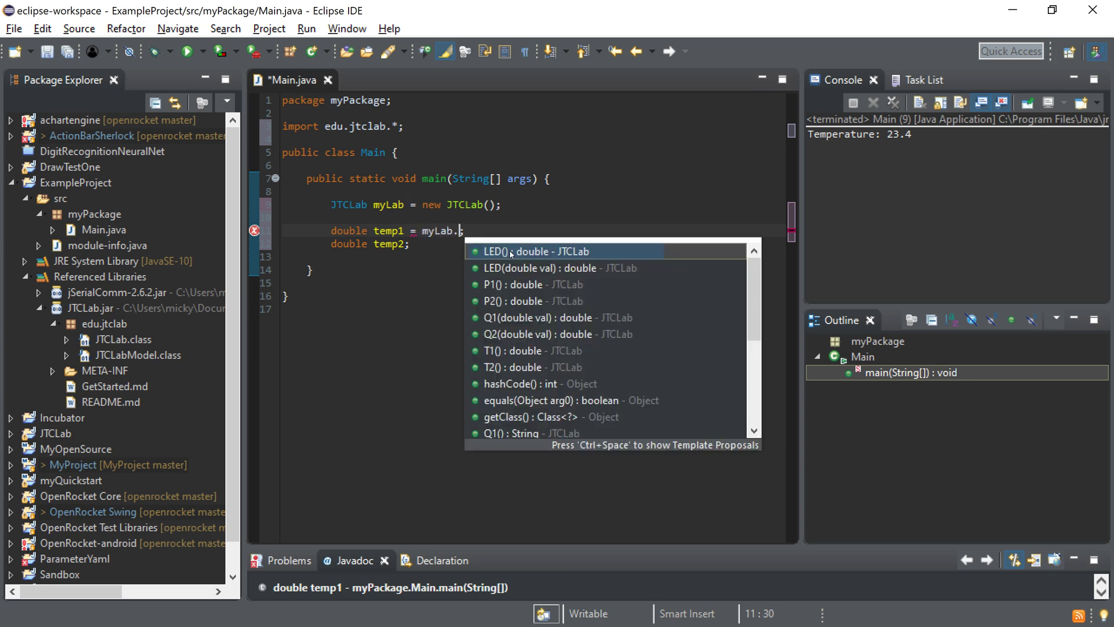
{"action": "type", "text": "T1"}
{"action": "key", "text": "Return"}
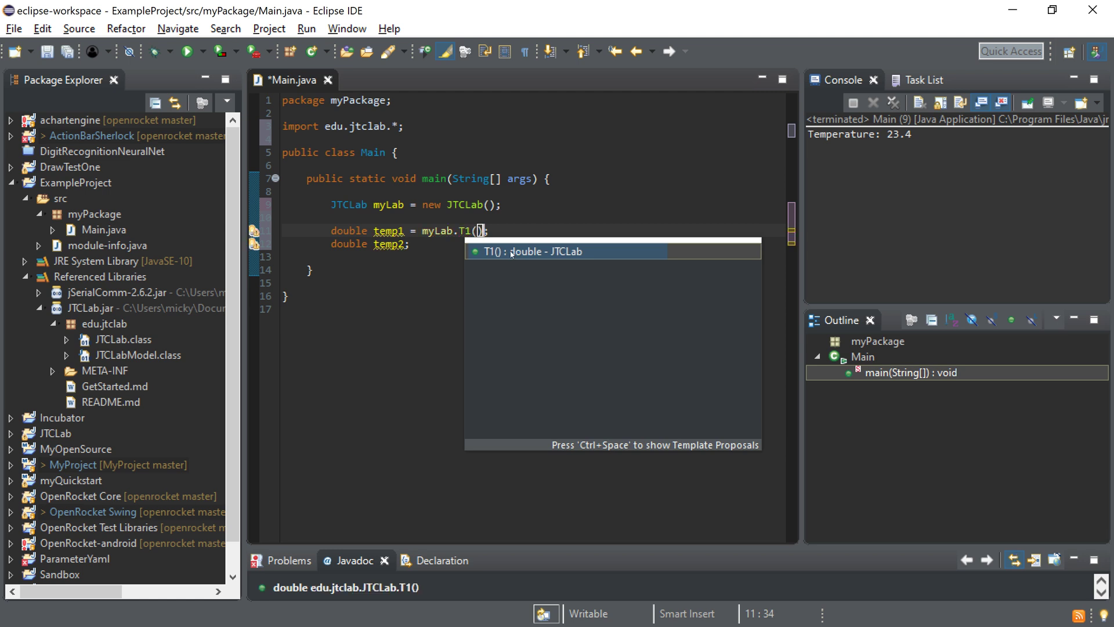
{"action": "left_click", "coordinate": [332, 256]}
{"action": "left_click_drag", "start_coordinate": [423, 231], "coordinate": [482, 231]}
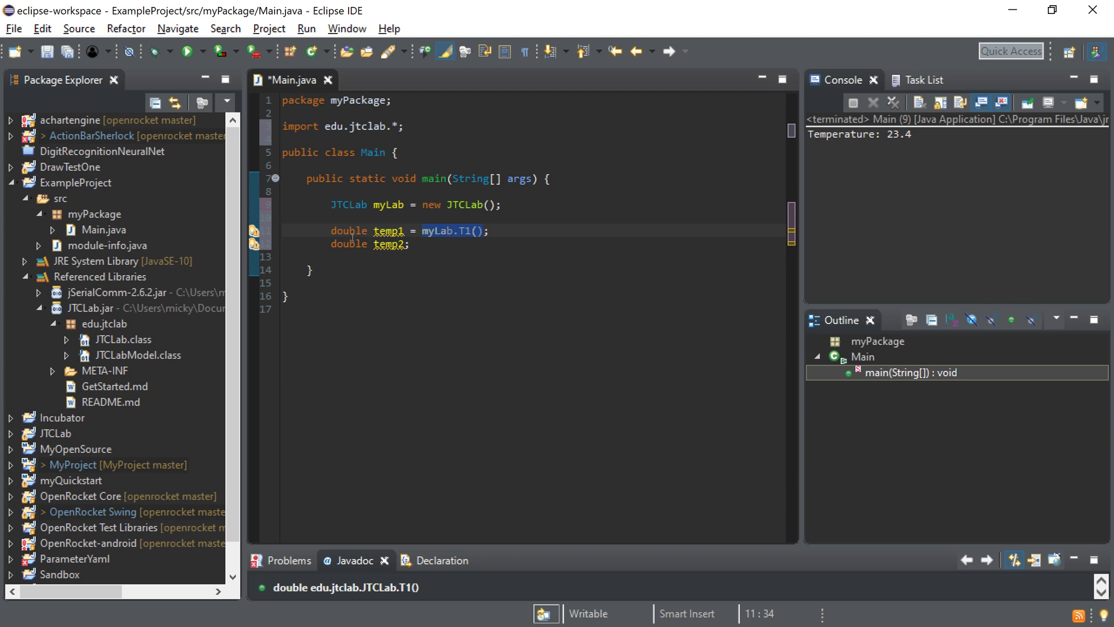
{"action": "left_click", "coordinate": [401, 231]}
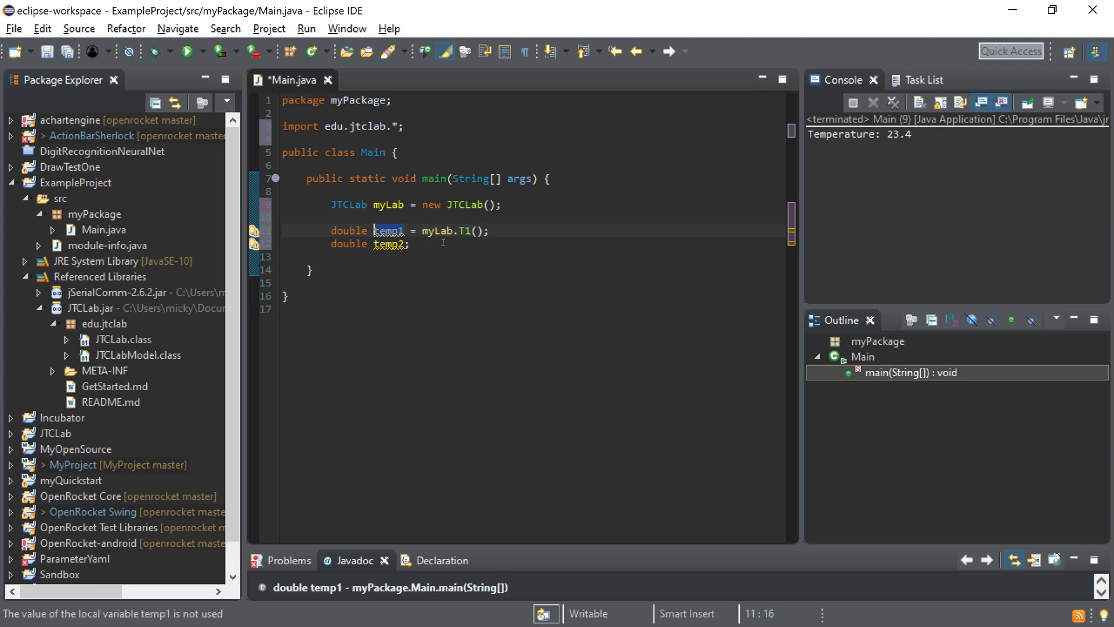
{"action": "left_click", "coordinate": [424, 231]}
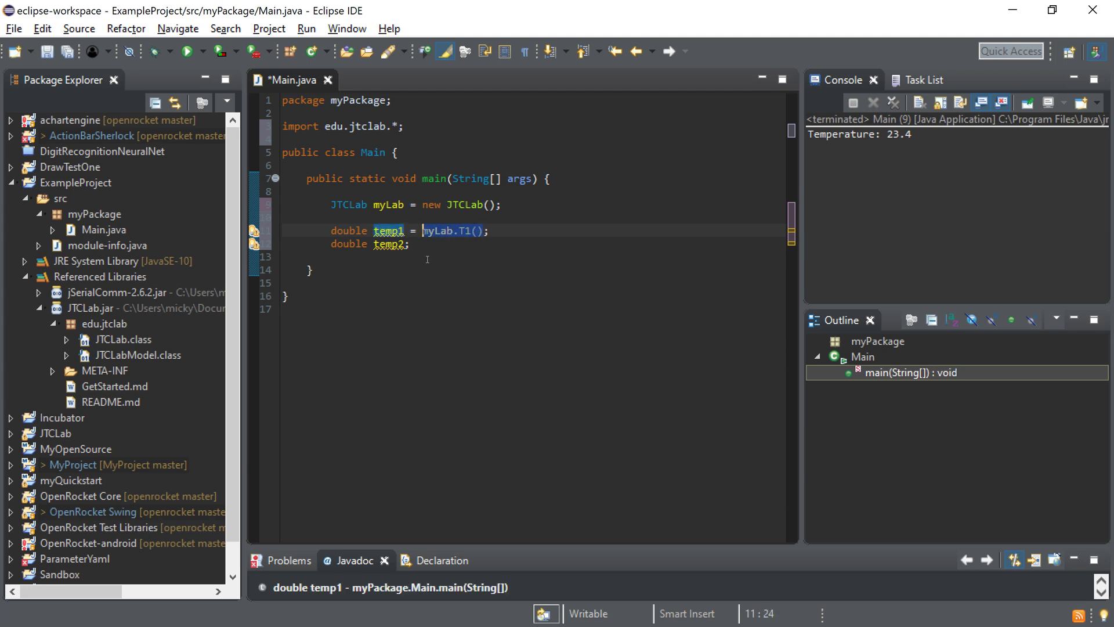
Make line 12 read double temp2 = myLab.T2(); for the second thermometer
{"action": "left_click", "coordinate": [434, 247]}
{"action": "key", "text": "BackSpace"}
{"action": "type", "text": "=myLab.T1("}
{"action": "left_click", "coordinate": [416, 243]}
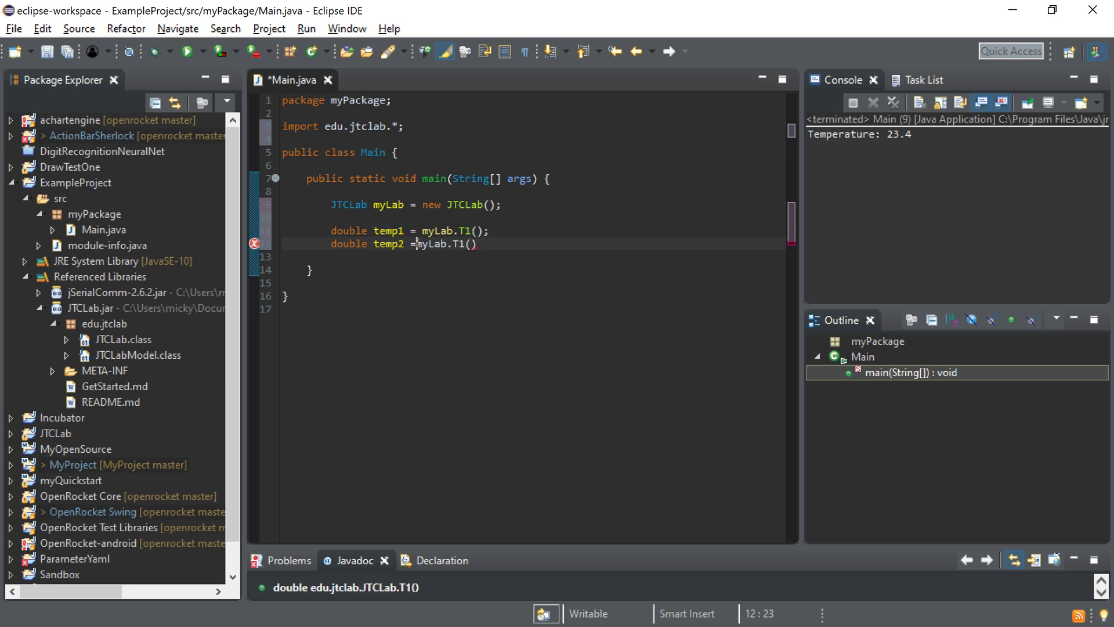
{"action": "left_click", "coordinate": [494, 244]}
{"action": "type", "text": ";"}
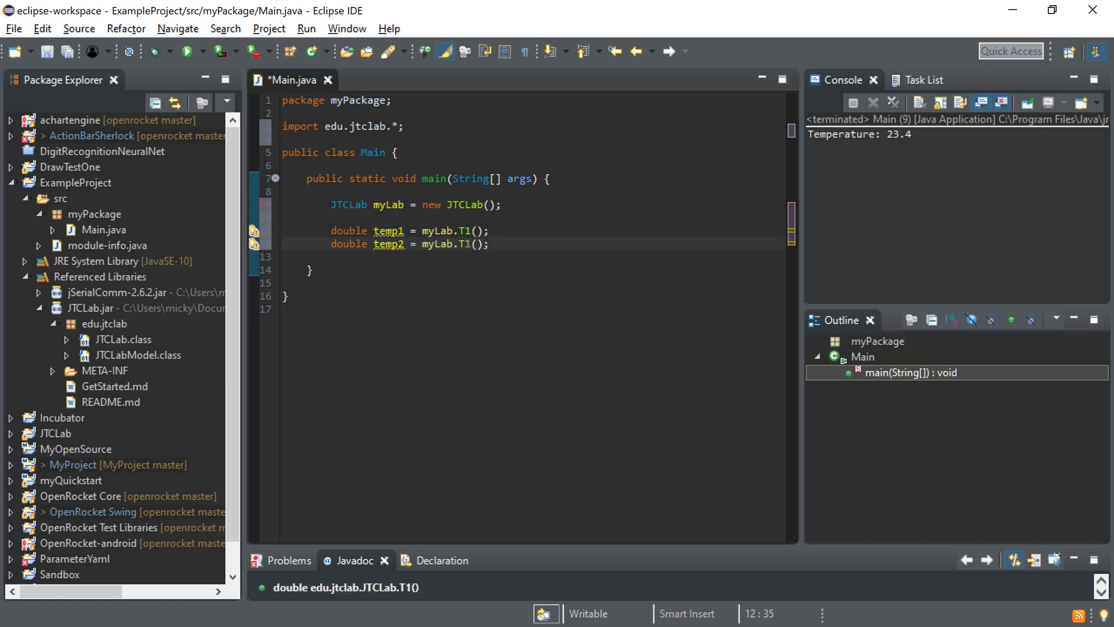
{"action": "left_click", "coordinate": [467, 244]}
{"action": "key", "text": "Delete"}
{"action": "type", "text": "2"}
{"action": "left_click", "coordinate": [492, 275]}
Add System.out.println(temp1); after the readings
{"action": "left_click", "coordinate": [497, 244]}
{"action": "key", "text": "Return"}
{"action": "key", "text": "Return"}
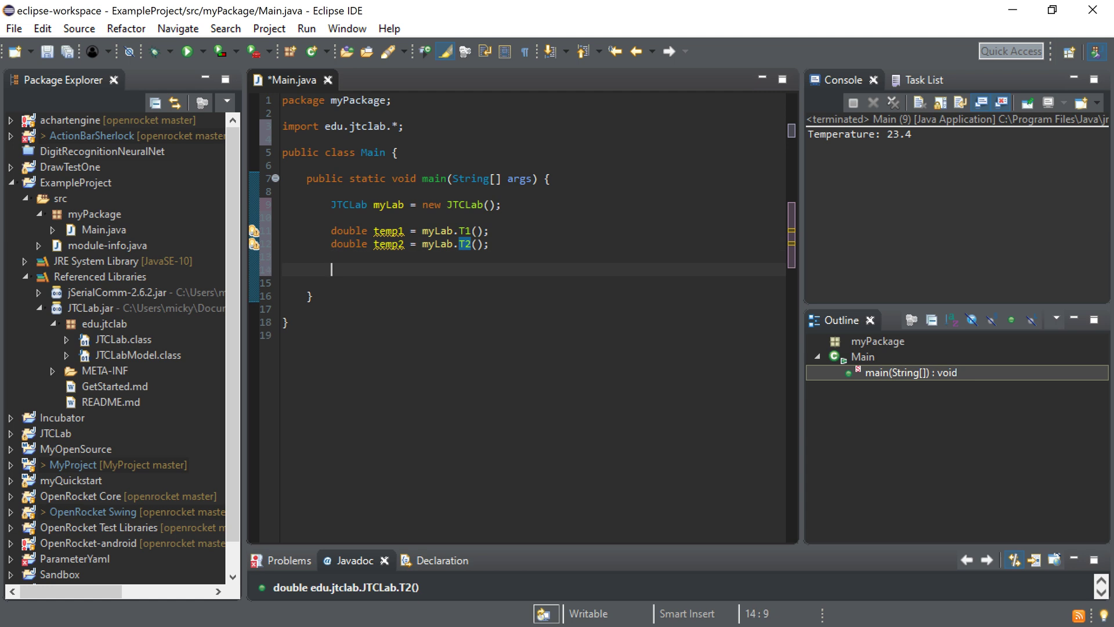
{"action": "type", "text": "System."}
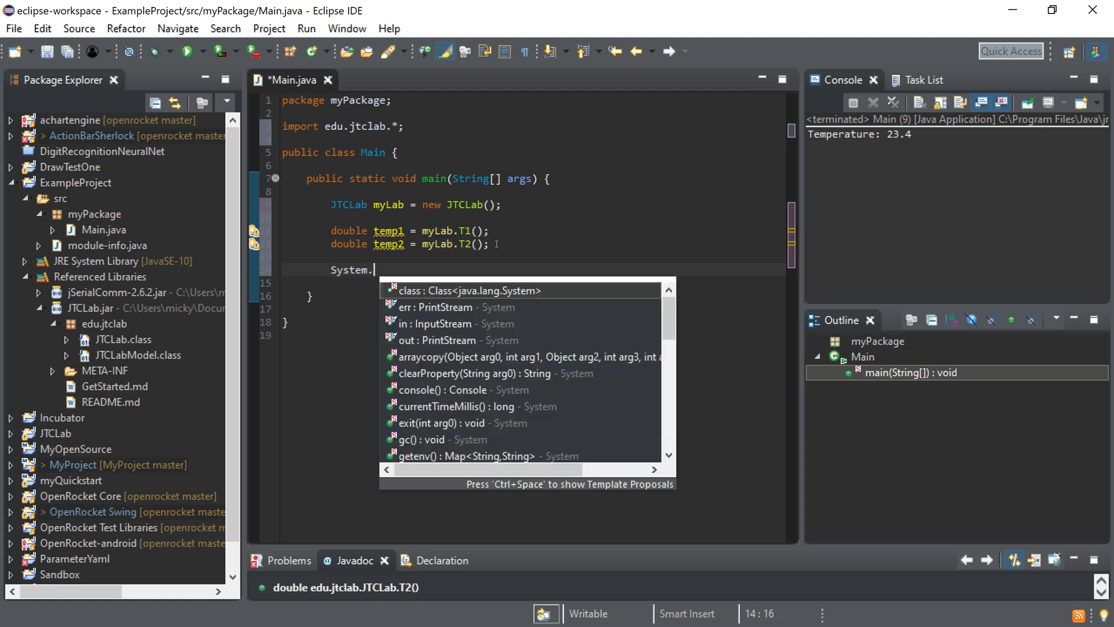
{"action": "type", "text": "out"}
{"action": "key", "text": "Escape"}
{"action": "type", "text": "t"}
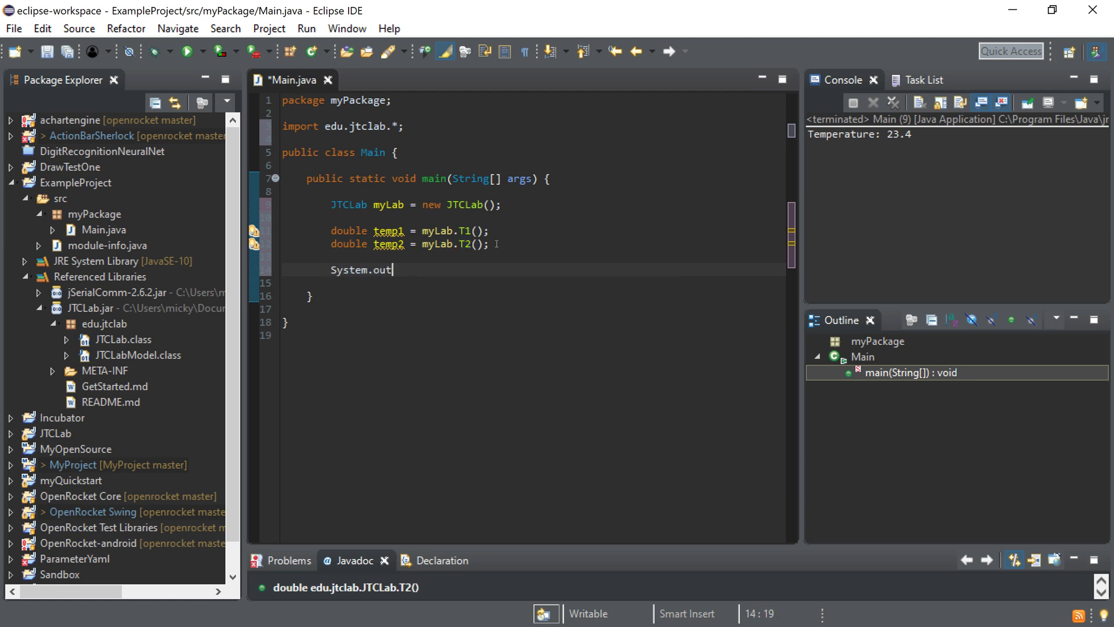
{"action": "type", "text": ".println("}
{"action": "double_click", "coordinate": [389, 230]}
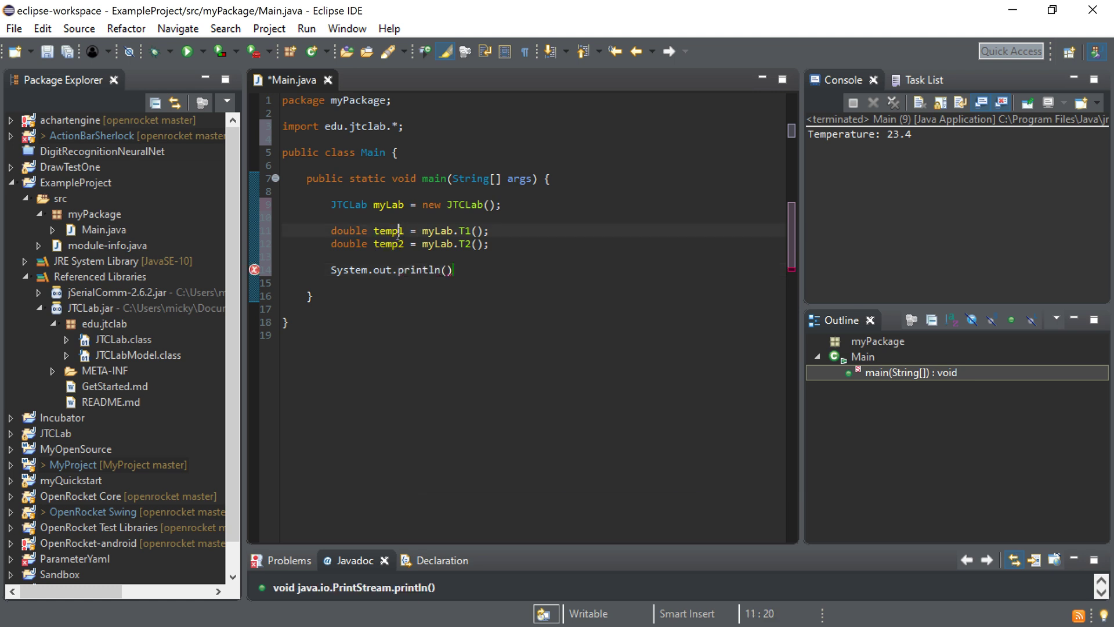
{"action": "key", "text": "ctrl+c"}
{"action": "left_click", "coordinate": [450, 270]}
{"action": "key", "text": "ctrl+v"}
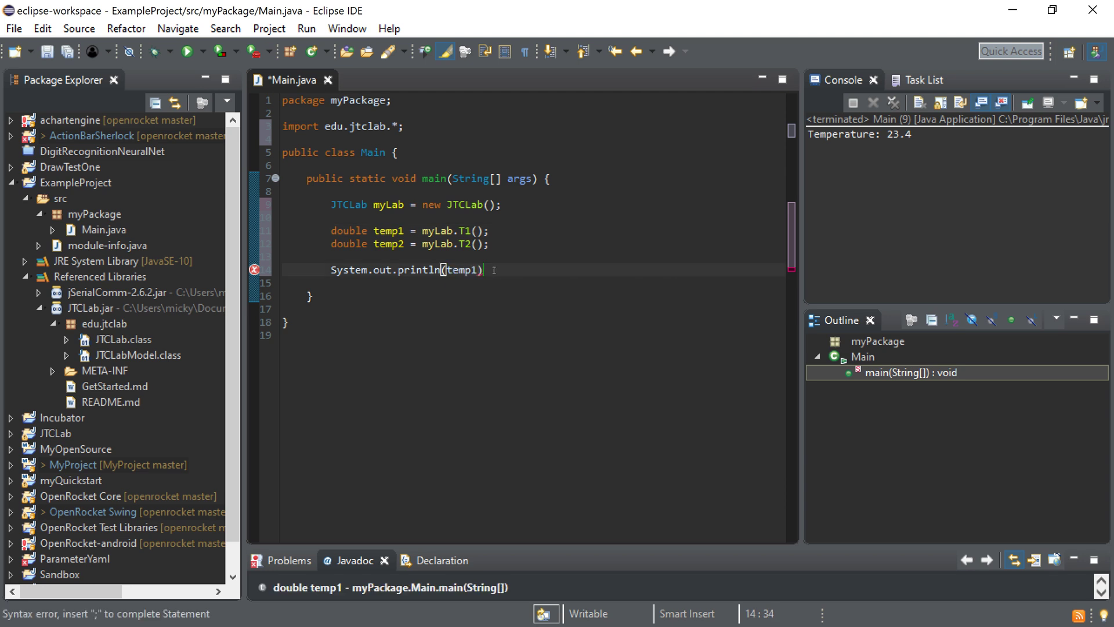
{"action": "left_click", "coordinate": [494, 270]}
{"action": "type", "text": ";"}
Duplicate the print line below and change it to System.out.println(temp2);
{"action": "key", "text": "ctrl+shift+Left"}
{"action": "key", "text": "ctrl+shift+Left"}
{"action": "key", "text": "ctrl+shift+Left"}
{"action": "key", "text": "ctrl+shift+Left"}
{"action": "key", "text": "ctrl+shift+Left"}
{"action": "key", "text": "ctrl+shift+Left"}
{"action": "key", "text": "ctrl+shift+Left"}
{"action": "key", "text": "ctrl+c"}
{"action": "key", "text": "End"}
{"action": "key", "text": "Return"}
{"action": "key", "text": "ctrl+v"}
{"action": "key", "text": "Left"}
{"action": "key", "text": "Left"}
{"action": "key", "text": "BackSpace"}
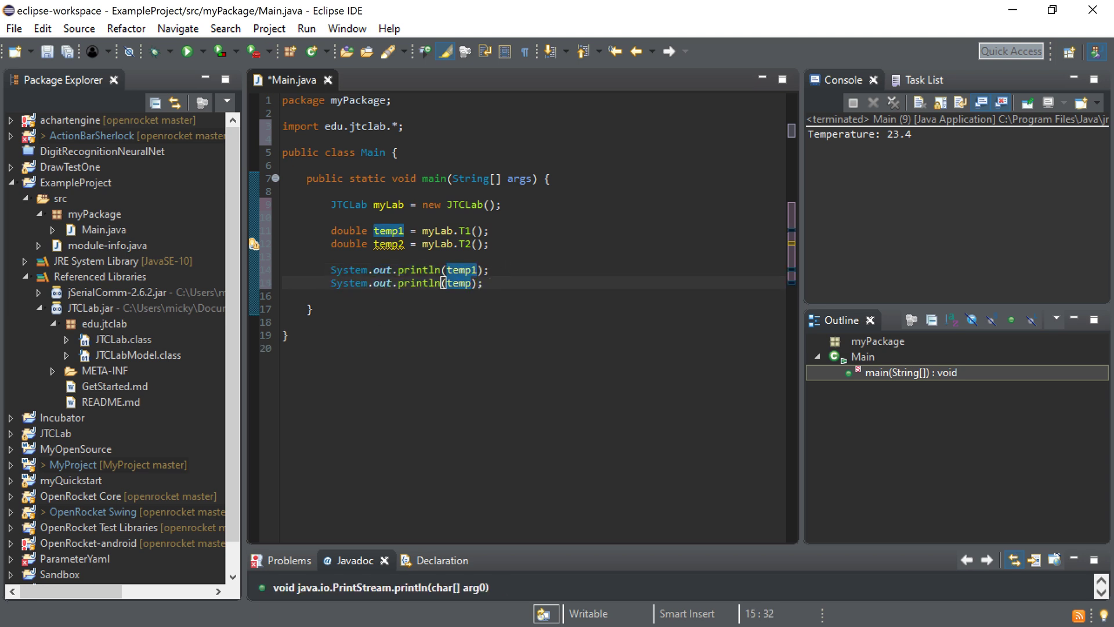
{"action": "type", "text": "2"}
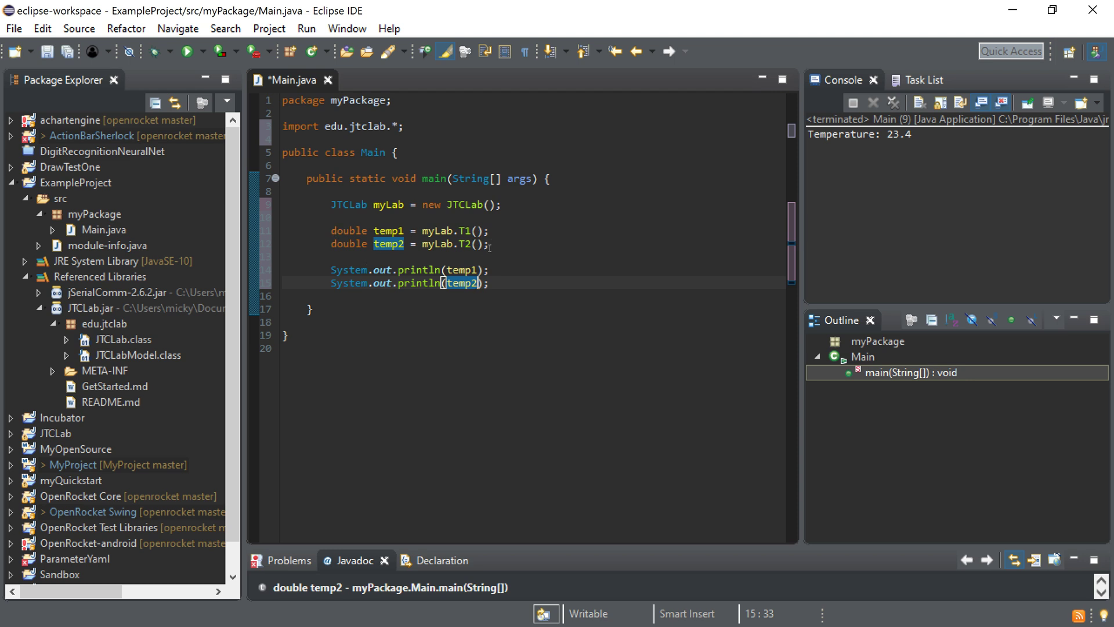
{"action": "key", "text": "End"}
{"action": "key", "text": "Return"}
{"action": "key", "text": "Return"}
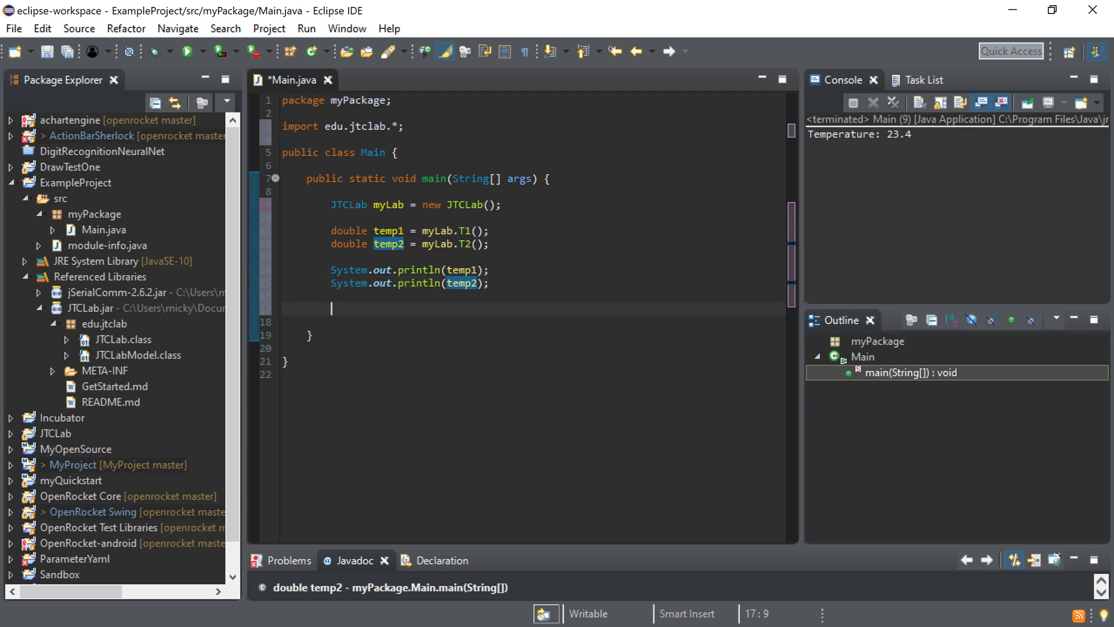
{"action": "type", "text": "myLab.close"}
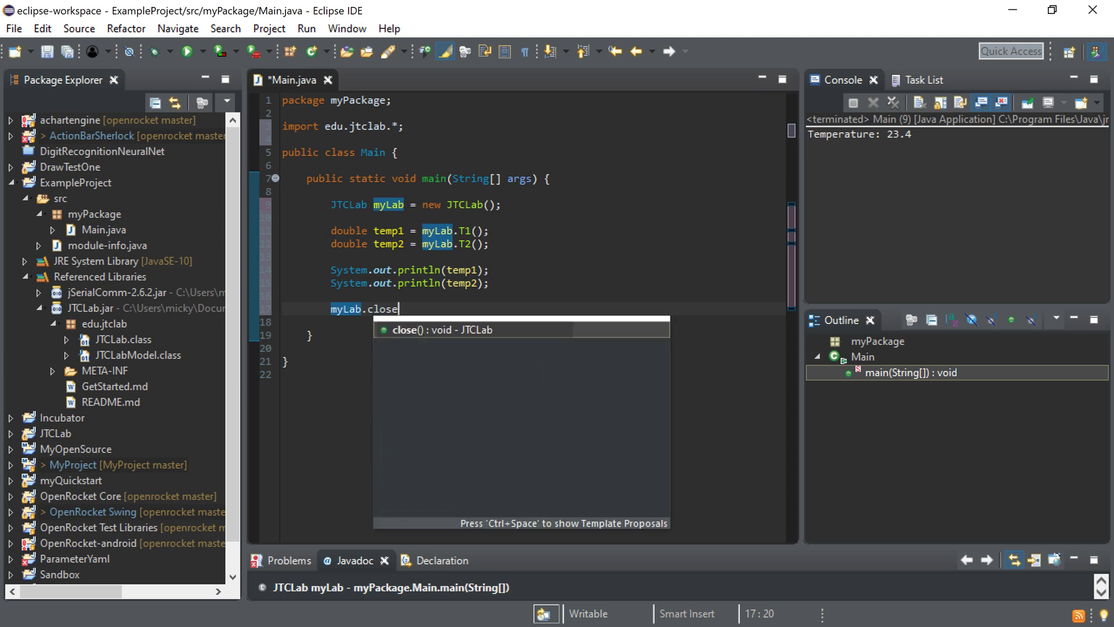
{"action": "type", "text": "();"}
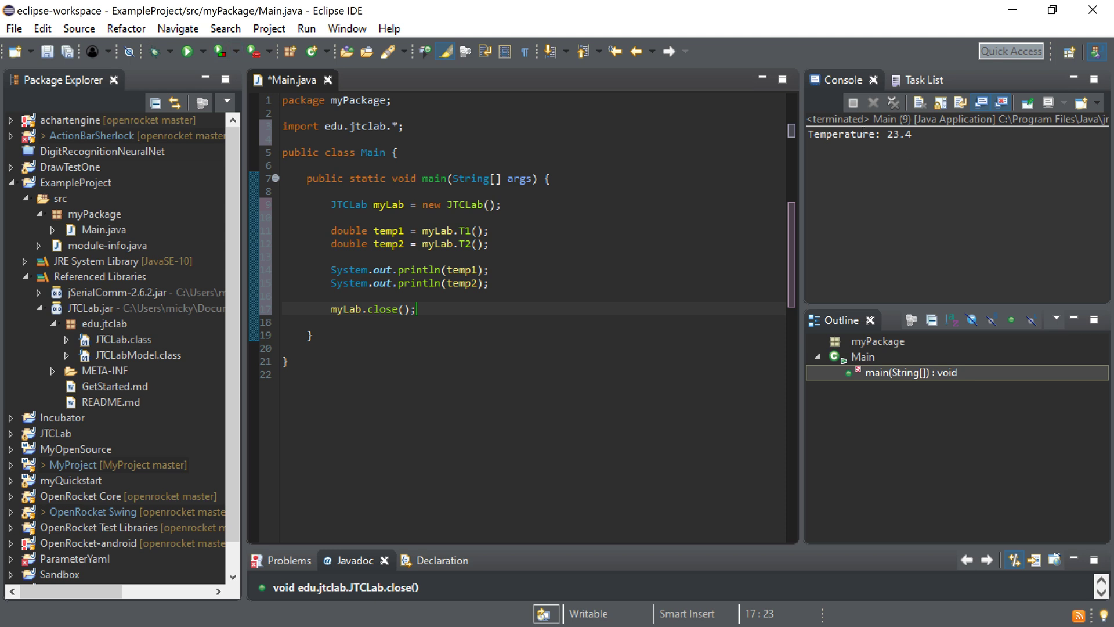
Add myLab.close(); at the end of main and run, printing 24.77 and 24.12
{"action": "left_click", "coordinate": [186, 51]}
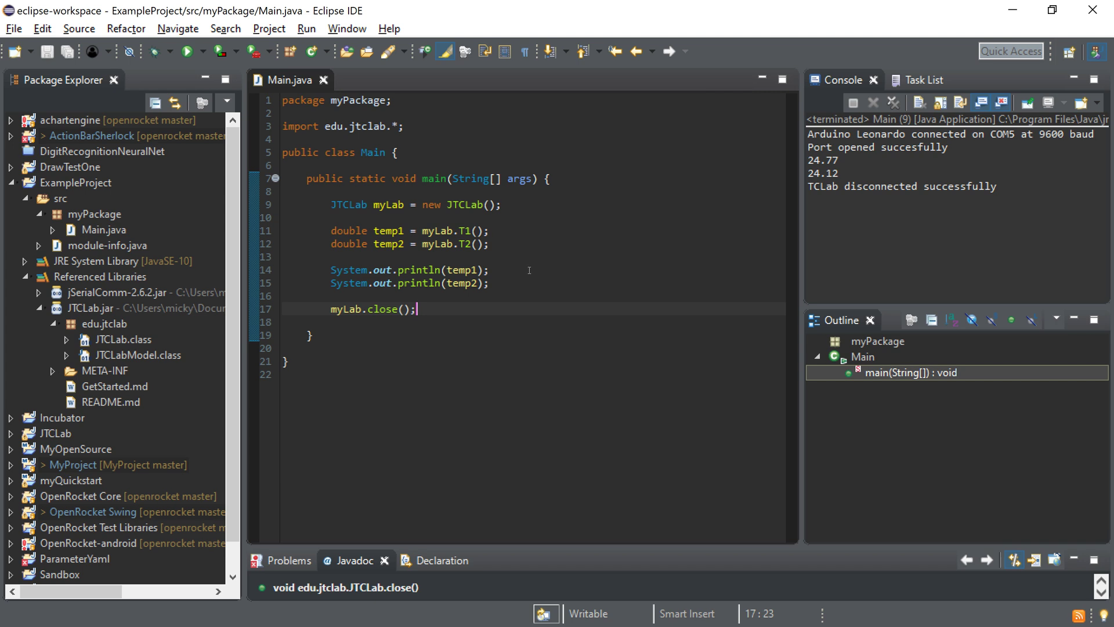
{"action": "key", "text": "alt+Tab"}
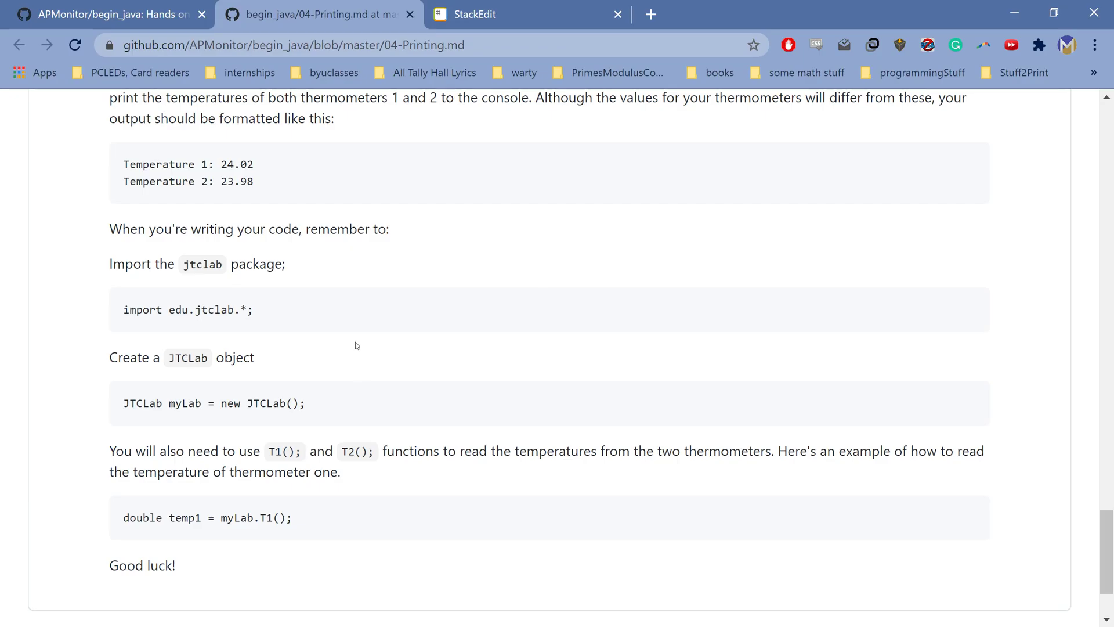
{"action": "scroll", "coordinate": [356, 343], "scroll_direction": "up", "scroll_amount": 1}
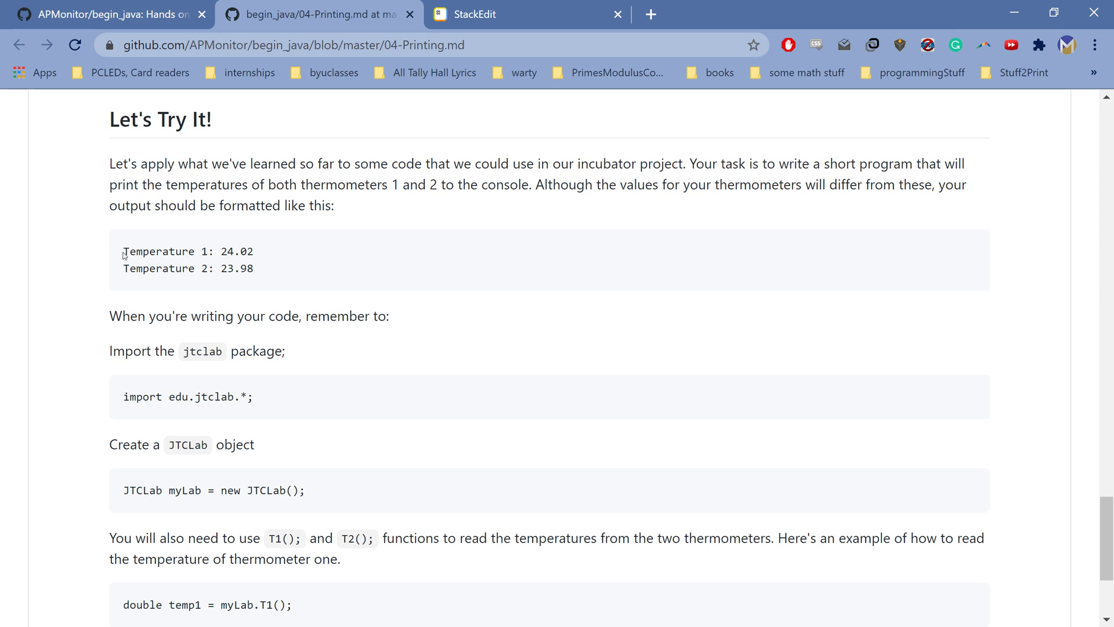
{"action": "left_click_drag", "start_coordinate": [123, 252], "coordinate": [132, 254]}
{"action": "scroll", "coordinate": [258, 265], "scroll_direction": "down", "scroll_amount": 1}
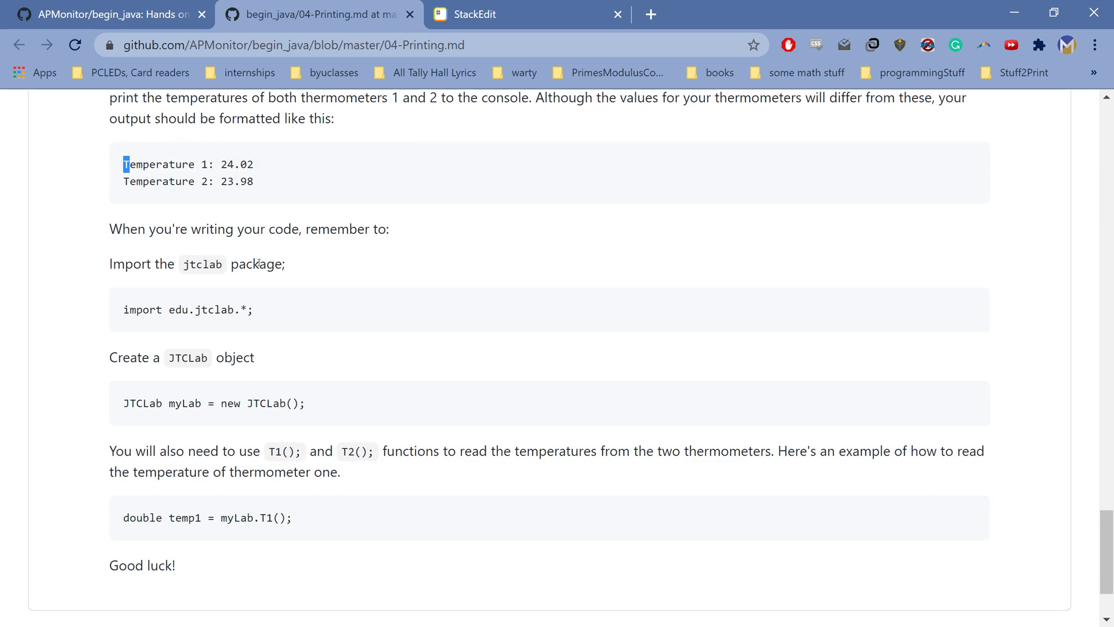
{"action": "key", "text": "alt+Tab"}
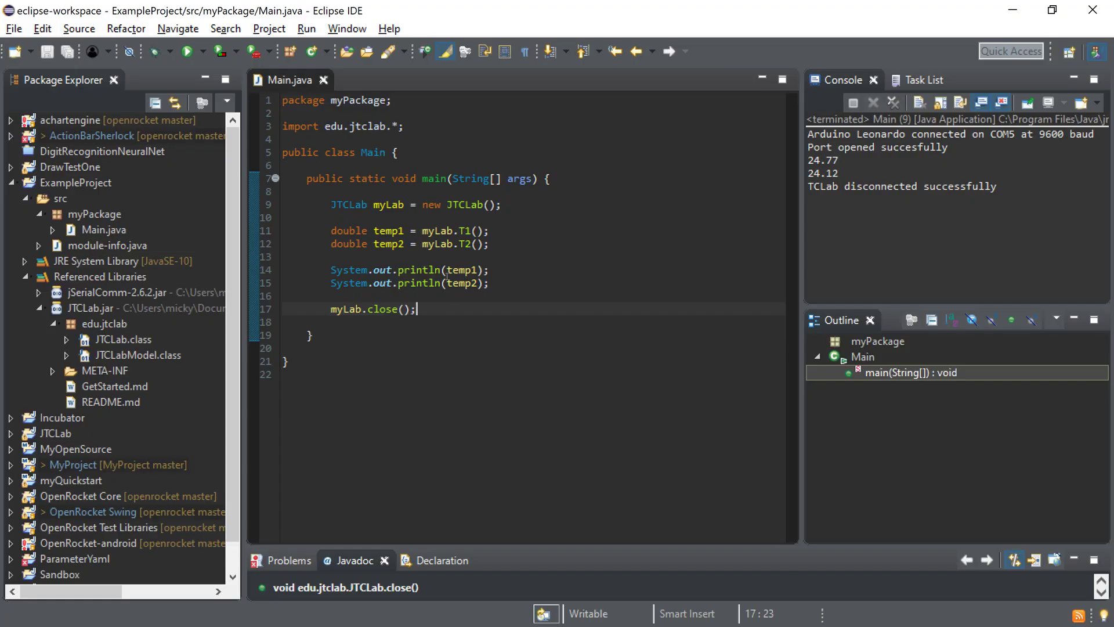
Prefix the first print with "Temperature 1: " + temp1
{"action": "left_click", "coordinate": [482, 269]}
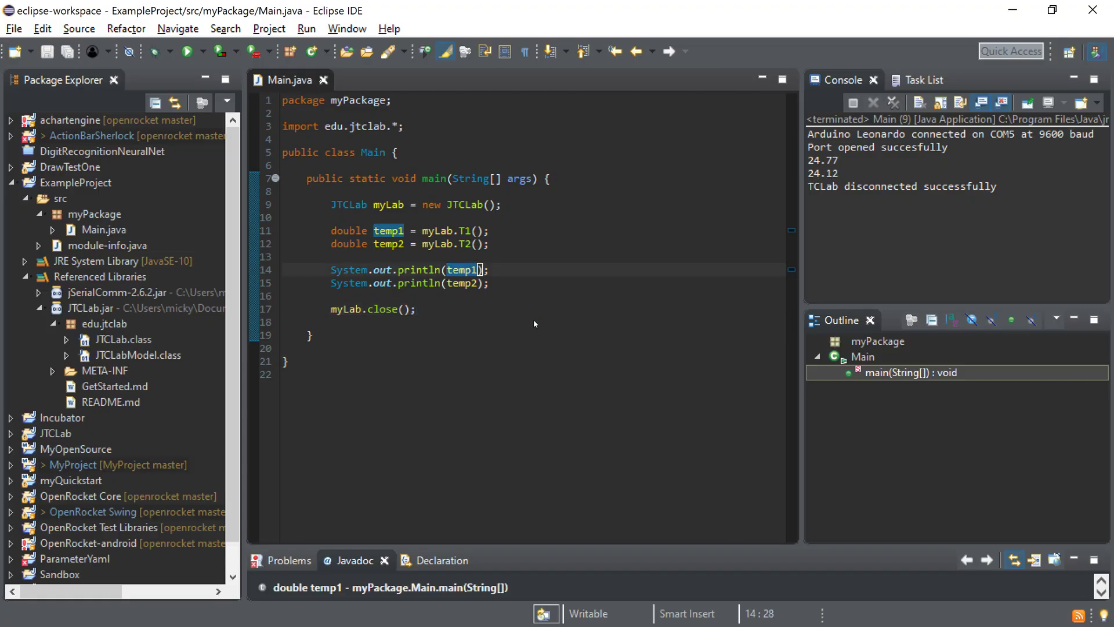
{"action": "key", "text": "ctrl+Left"}
{"action": "type", "text": "\""}
{"action": "key", "text": "ctrl+Right"}
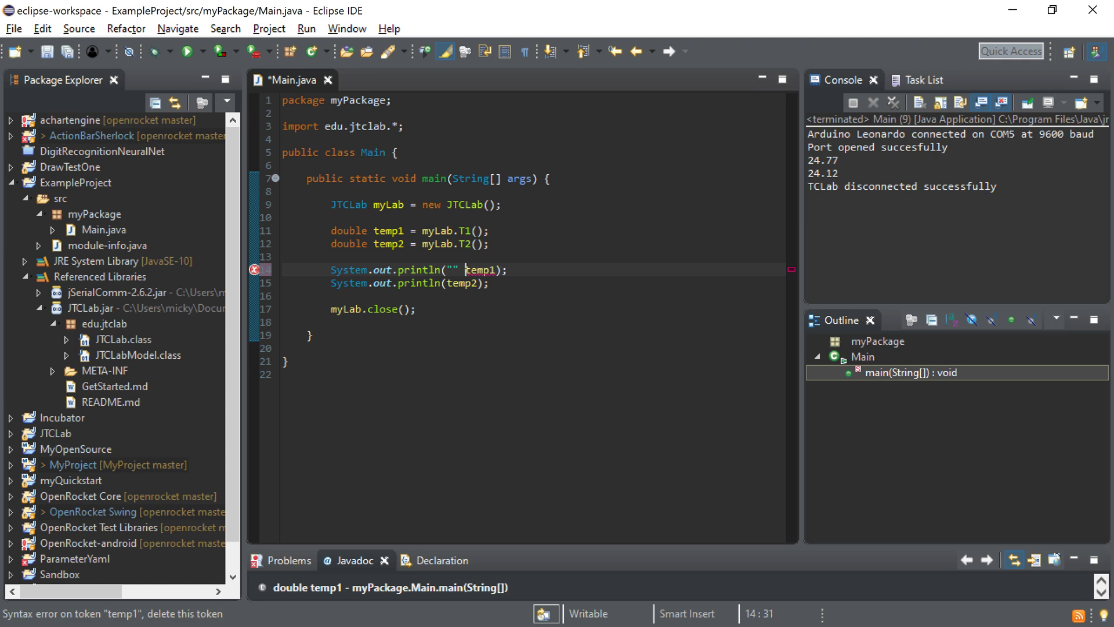
{"action": "type", "text": "+"}
{"action": "key", "text": "Left"}
{"action": "key", "text": "Left"}
{"action": "key", "text": "Left"}
{"action": "type", "text": "Temperature"}
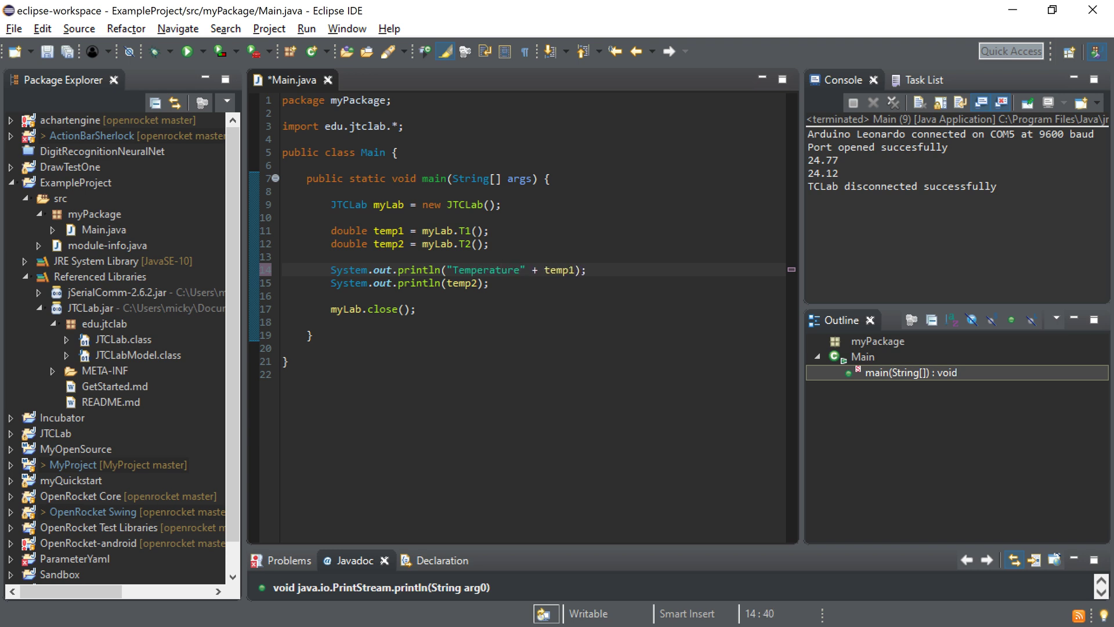
{"action": "type", "text": " 1:"}
{"action": "key", "text": "alt+Tab"}
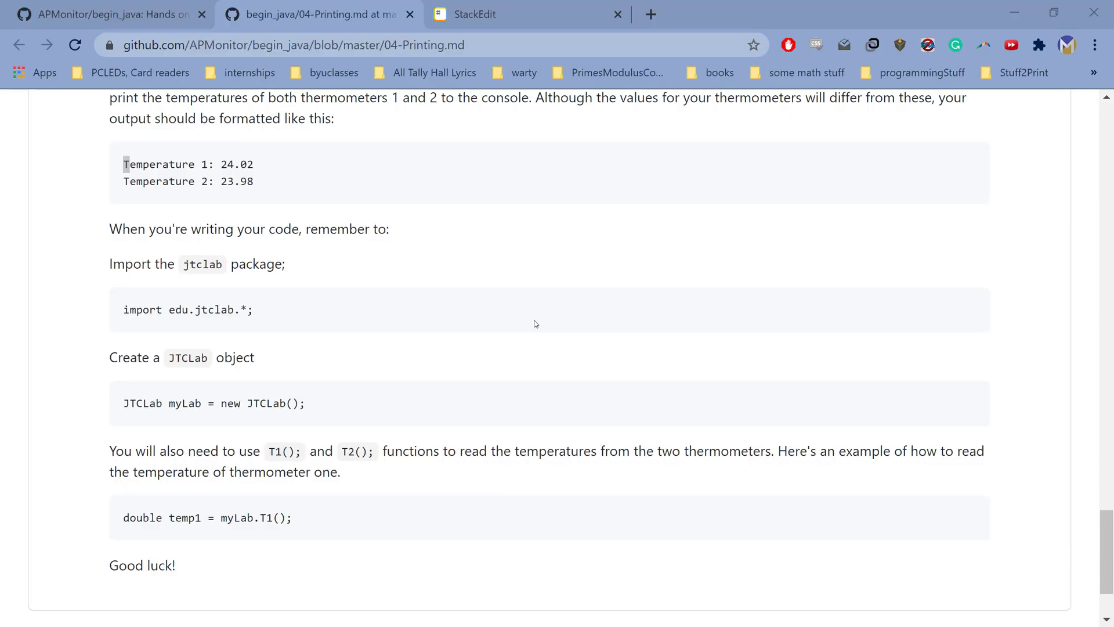
{"action": "key", "text": "alt+Tab"}
Label the second print "Temperature 2: " + temp2 and rerun the program
{"action": "left_click_drag", "start_coordinate": [568, 270], "coordinate": [447, 271]}
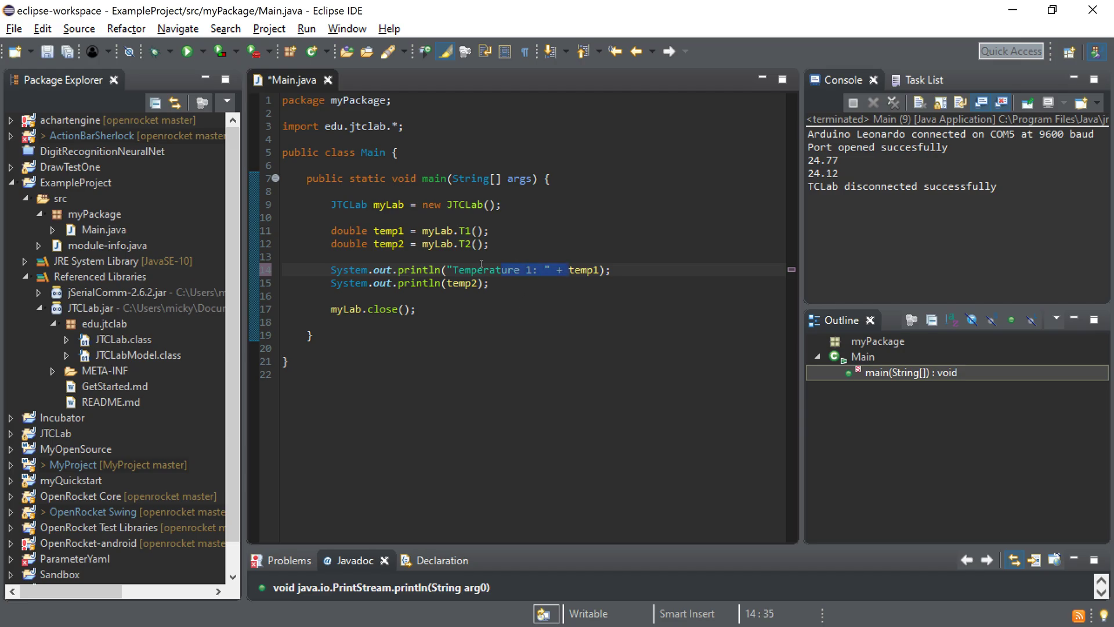
{"action": "left_click", "coordinate": [447, 283]}
{"action": "key", "text": "ctrl+v"}
{"action": "left_click", "coordinate": [532, 283]}
{"action": "key", "text": "BackSpace"}
{"action": "type", "text": "2"}
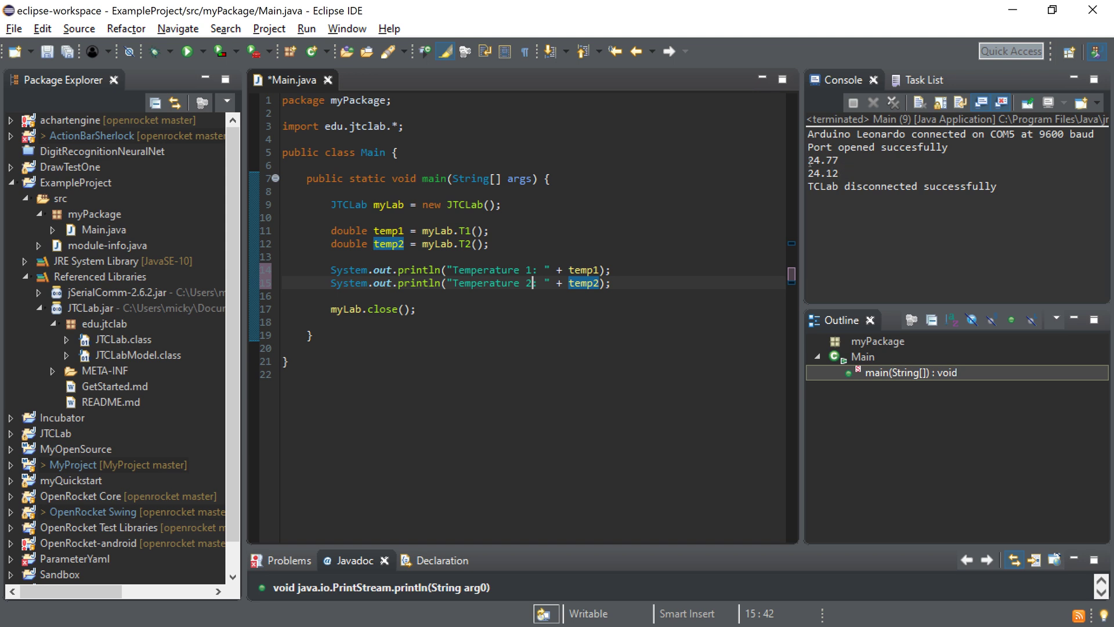
{"action": "left_click", "coordinate": [188, 50]}
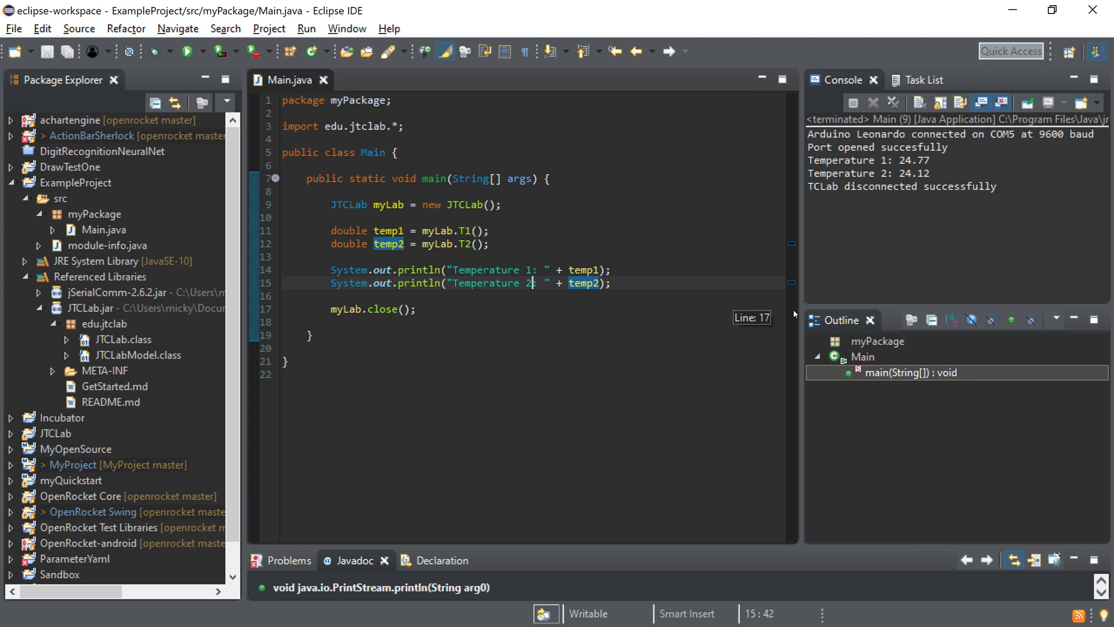
Compare the labelled Temperature 1/2 console output against the GitHub exercise page
{"action": "key", "text": "alt+Tab"}
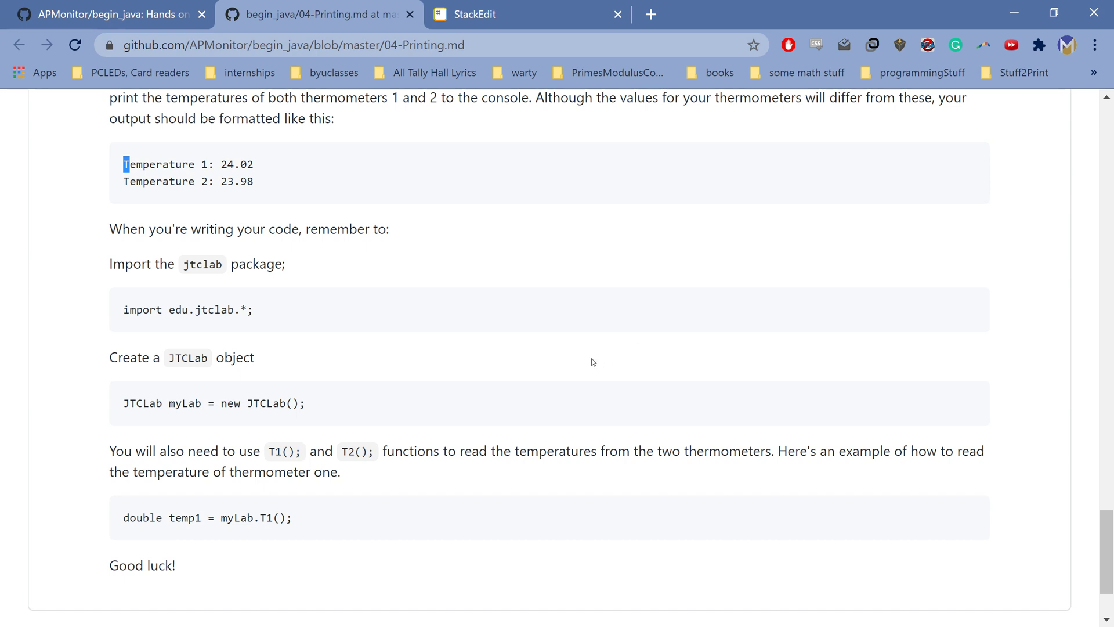
{"action": "scroll", "coordinate": [729, 356], "scroll_direction": "down", "scroll_amount": 1}
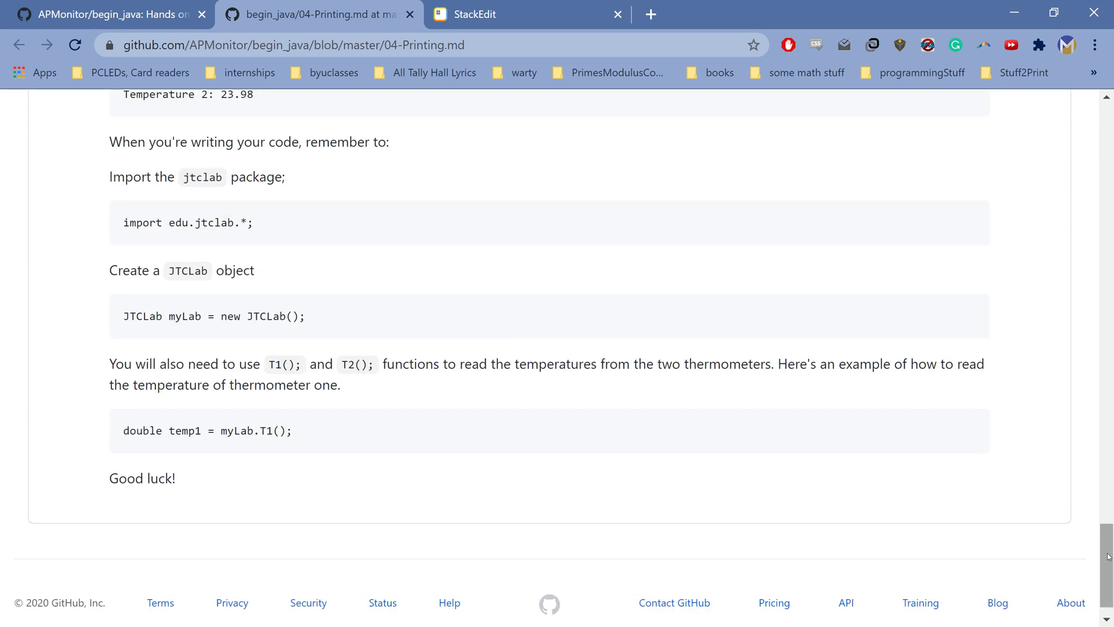